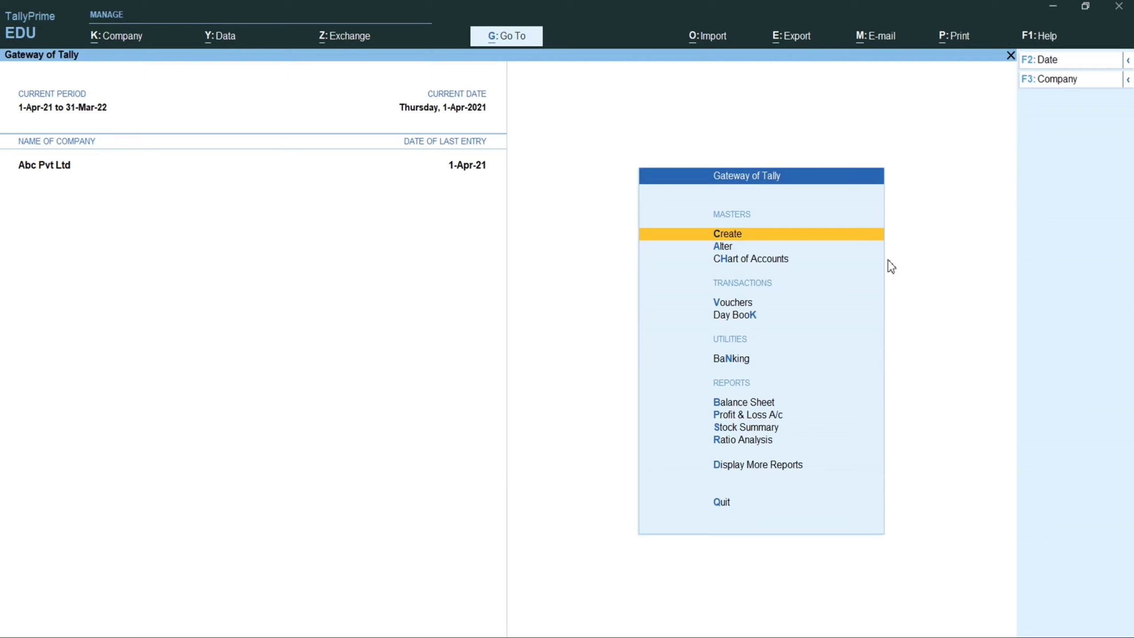
# Step: Create a ledger named Discount Rec. under the Indirect Incomes group, leaving bank details set to No
pyautogui.click(720, 240)
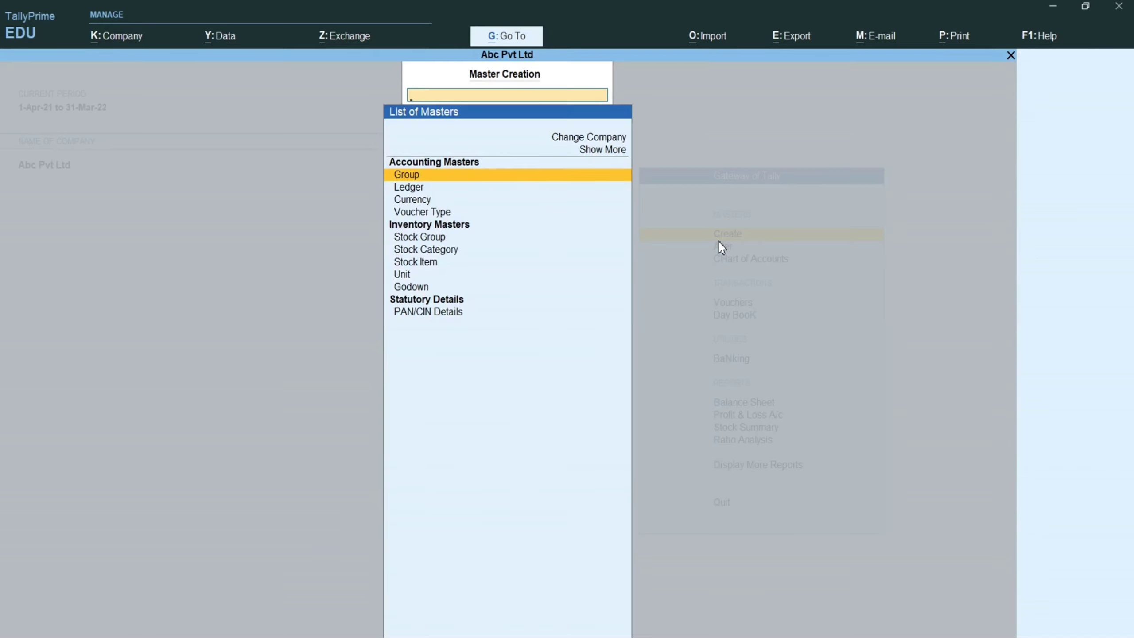
pyautogui.press('Down')
pyautogui.press('Return')
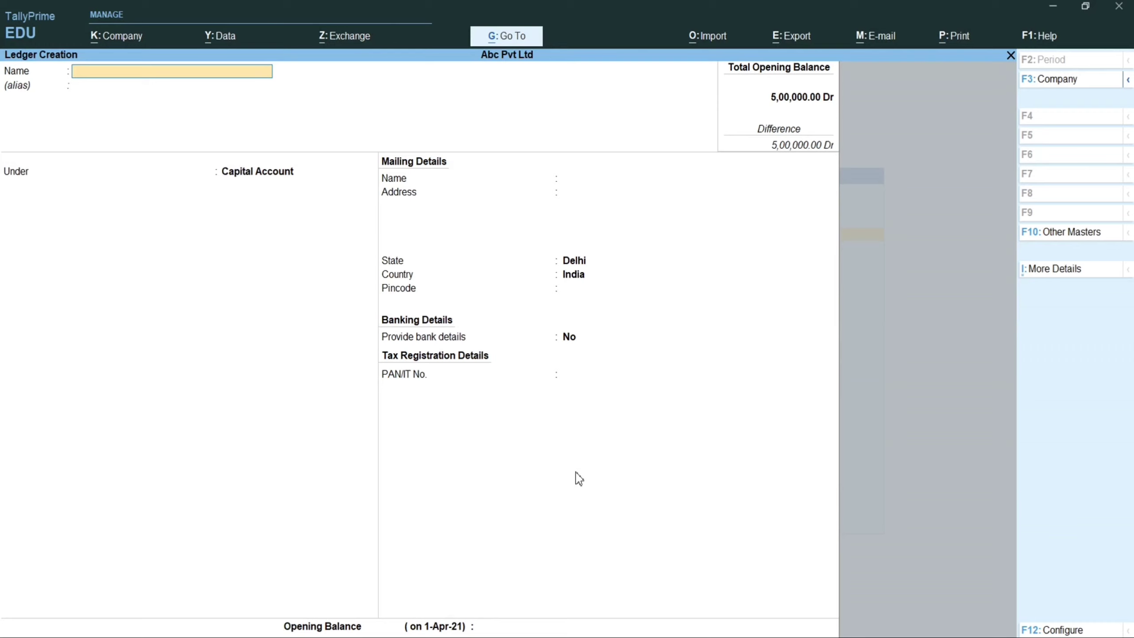
pyautogui.write('Discount Rec.')
pyautogui.press('Return')
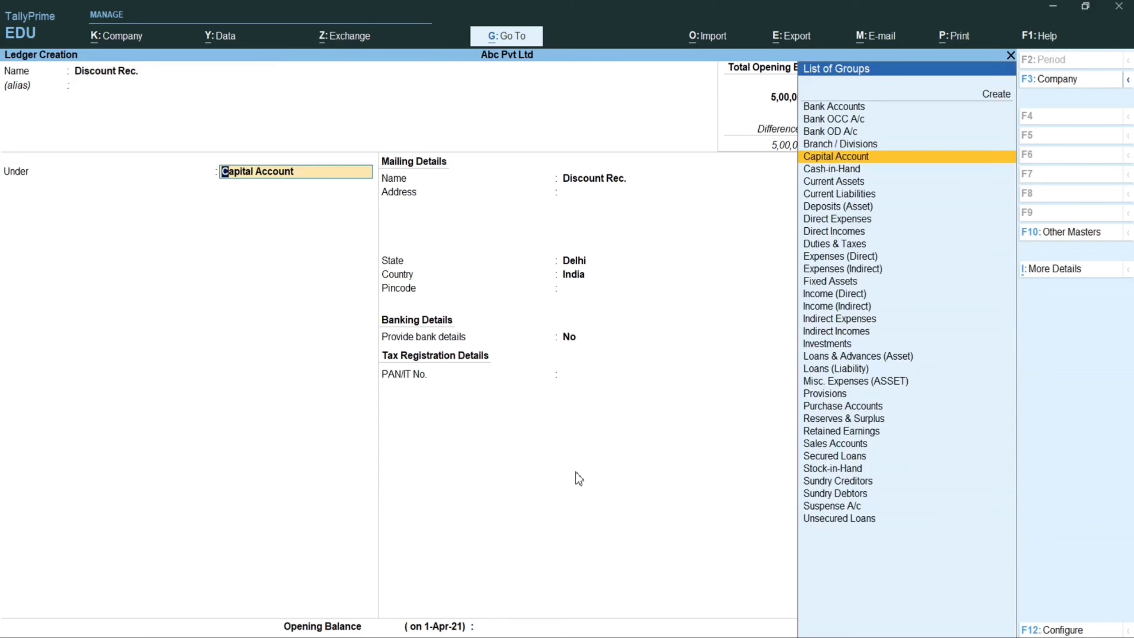
pyautogui.press('BackSpace')
pyautogui.write('Indi')
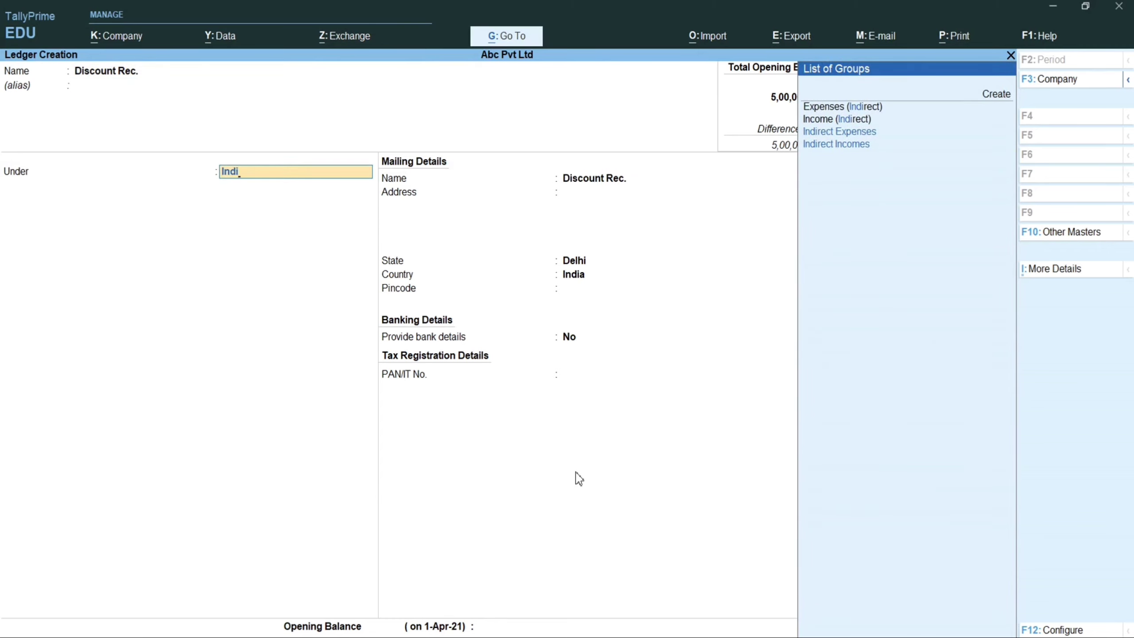
pyautogui.press('Down')
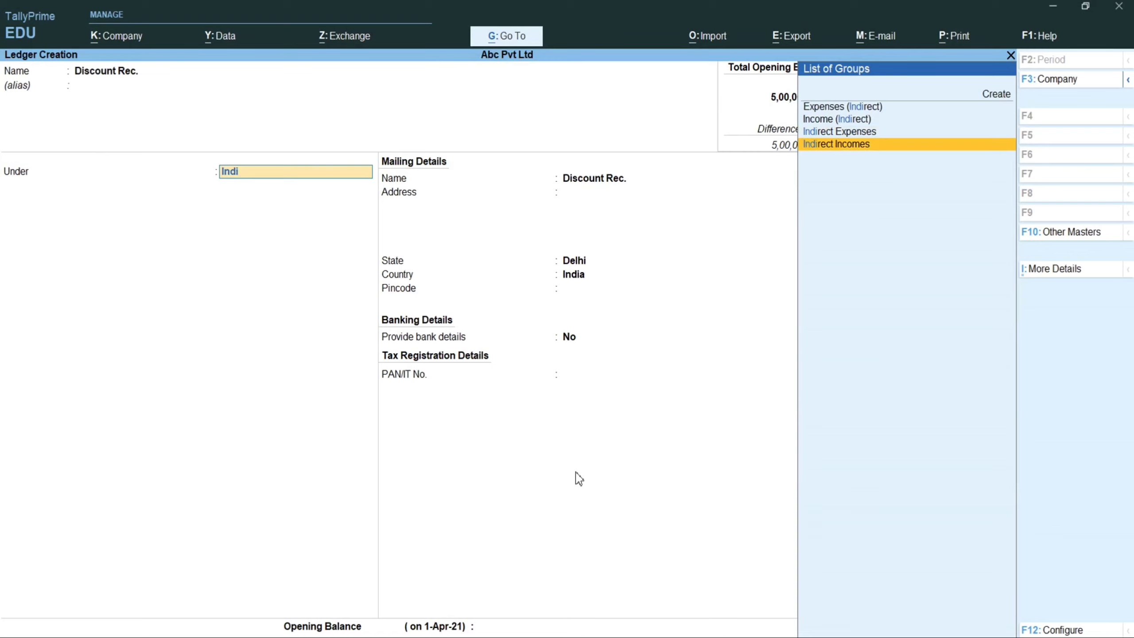
pyautogui.press('Return')
pyautogui.press('Return')
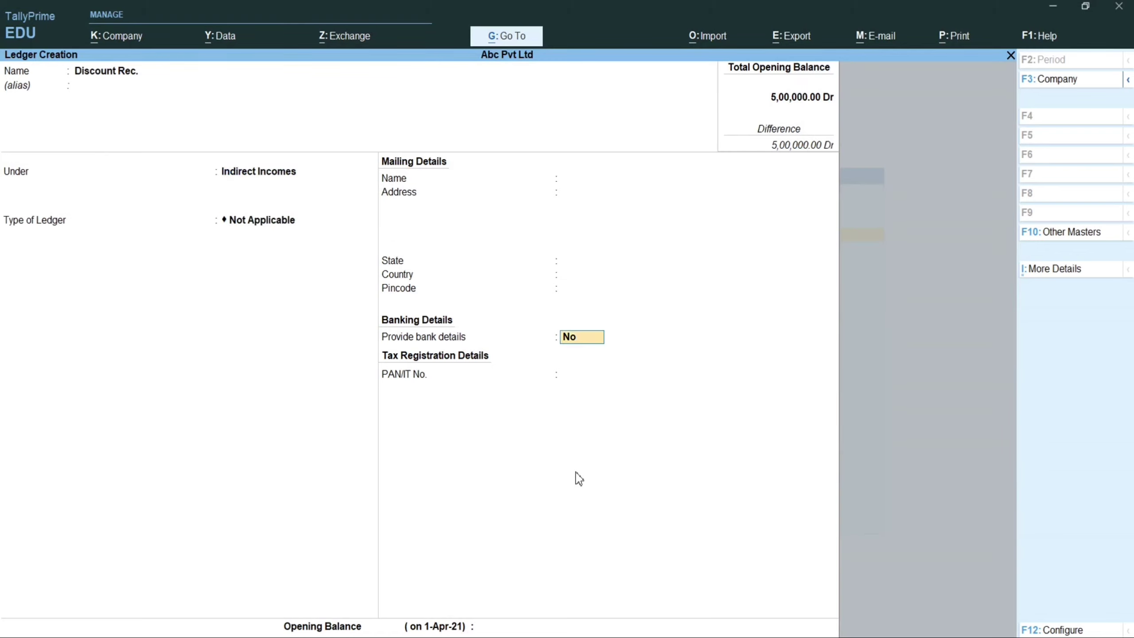
pyautogui.press('Return')
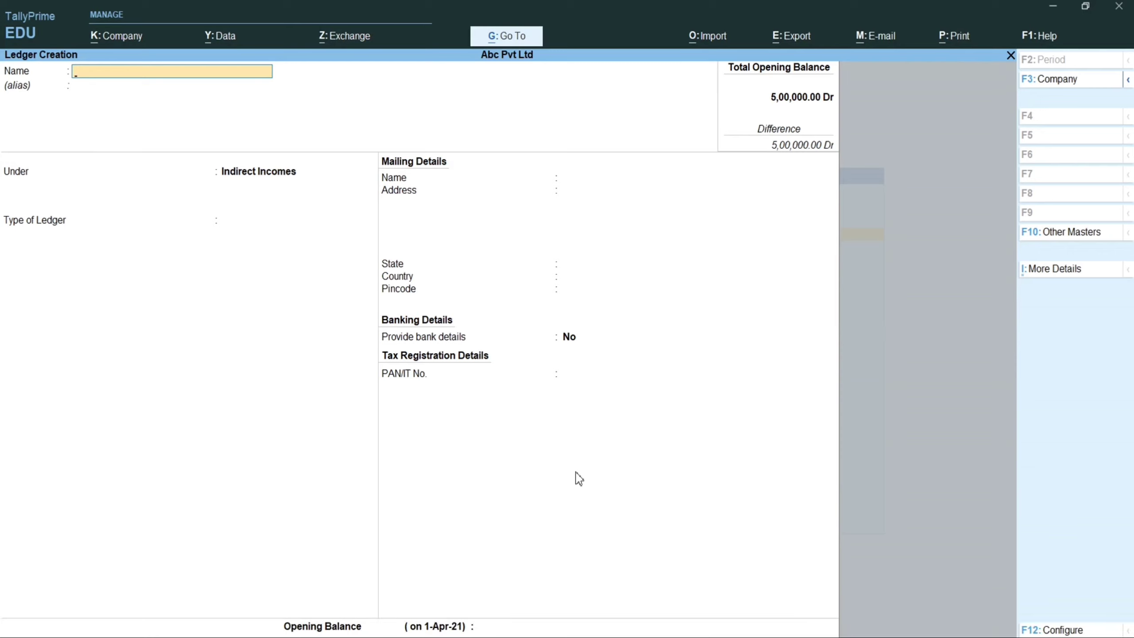
# Step: Create a ledger named Discount Allowed under the Indirect Expenses group and return to the Gateway of Tally
pyautogui.write('Discount Allowed')
pyautogui.press('Return')
pyautogui.press('Return')
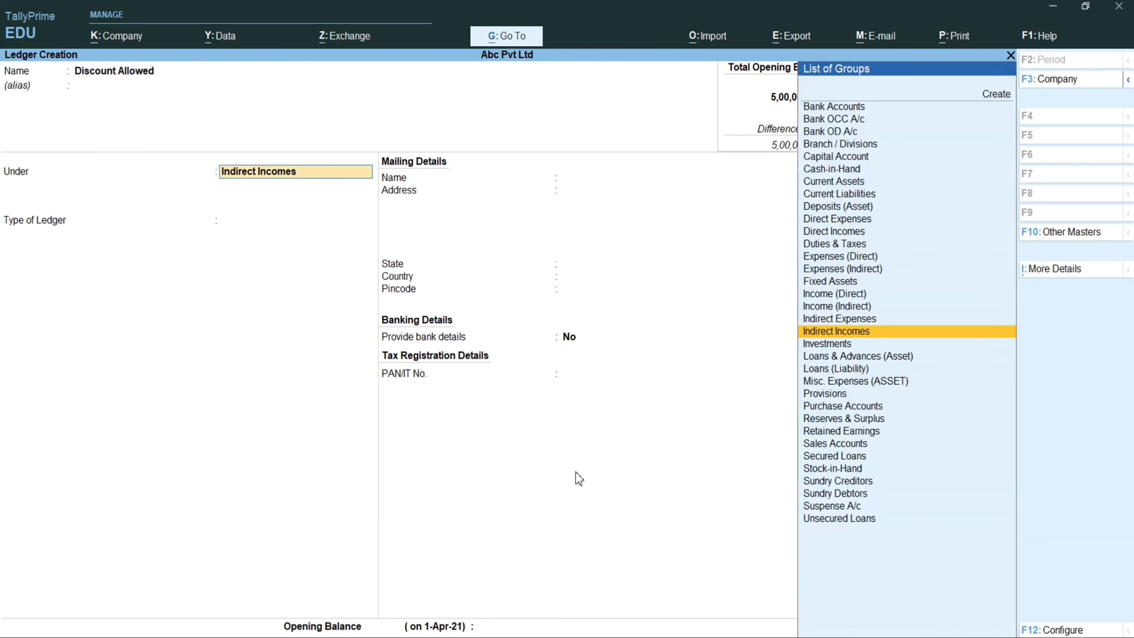
pyautogui.write('Ind')
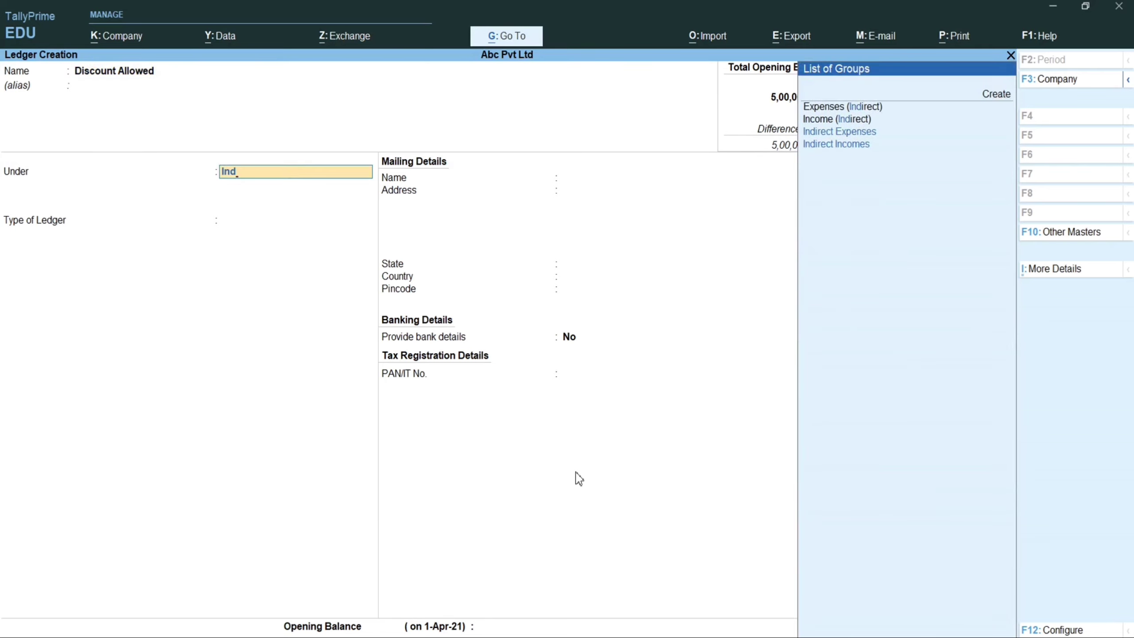
pyautogui.press('Return')
pyautogui.press('Return')
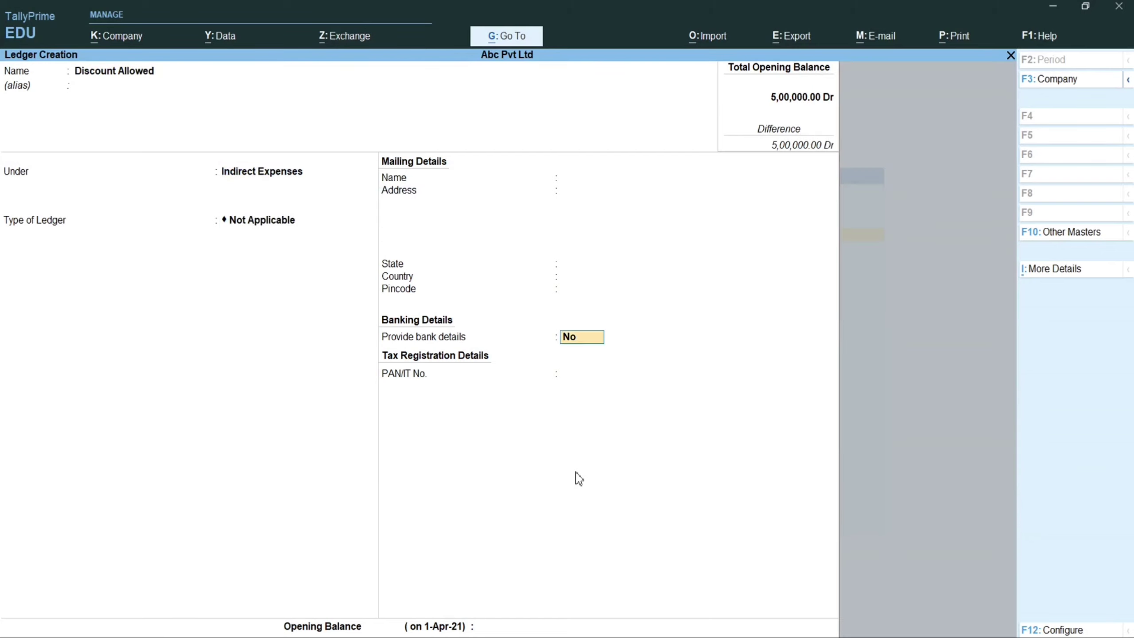
pyautogui.press('Return')
pyautogui.press('Return')
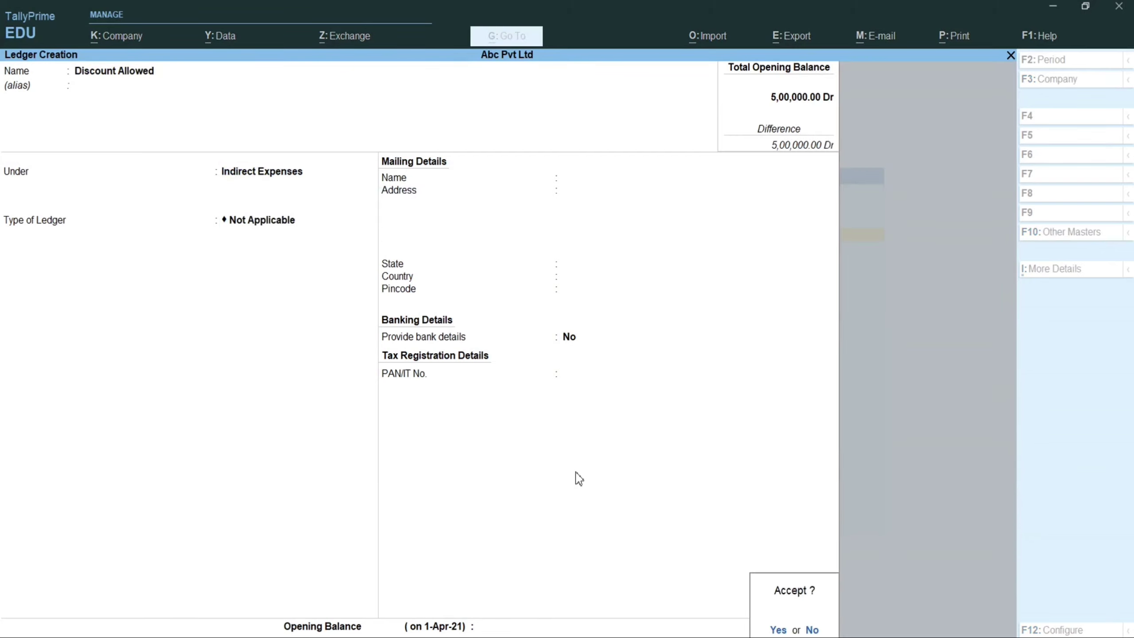
pyautogui.press('Return')
pyautogui.press('Escape')
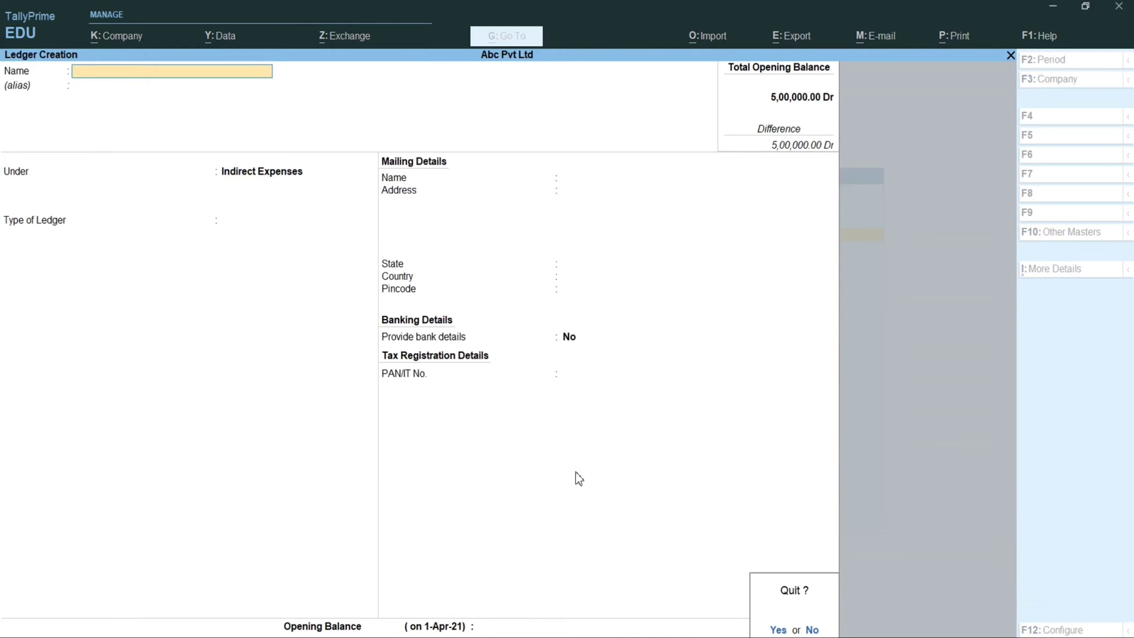
pyautogui.press('Return')
pyautogui.press('Escape')
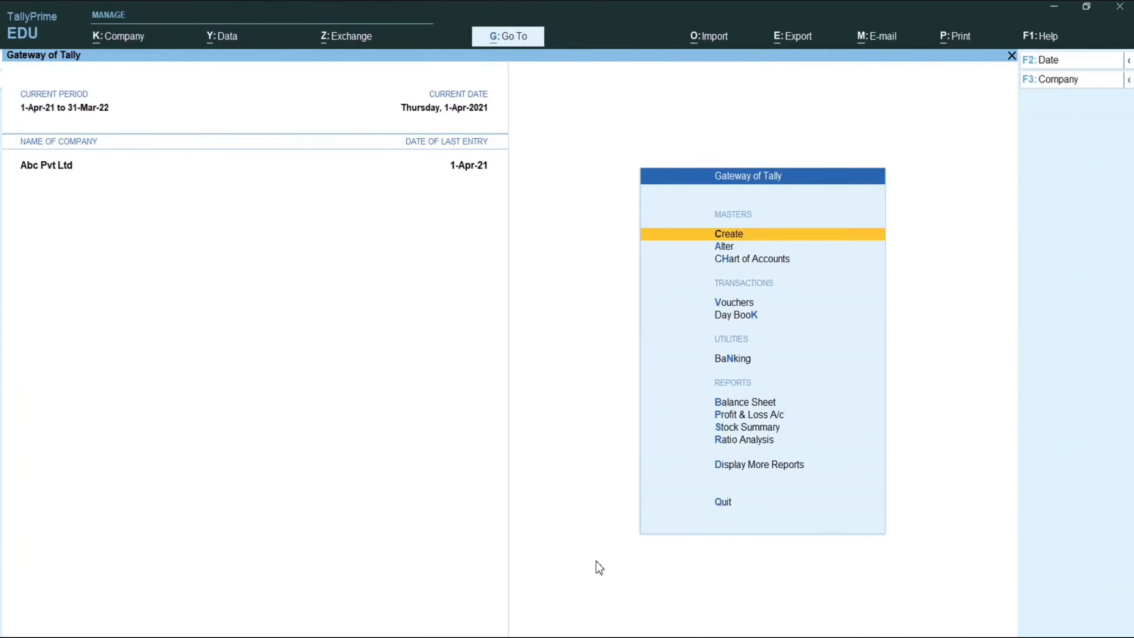
# Step: Start a purchase voucher with supplier invoice number 2 dated 1-Apr-21
pyautogui.press('Down')
pyautogui.press('Down')
pyautogui.press('Down')
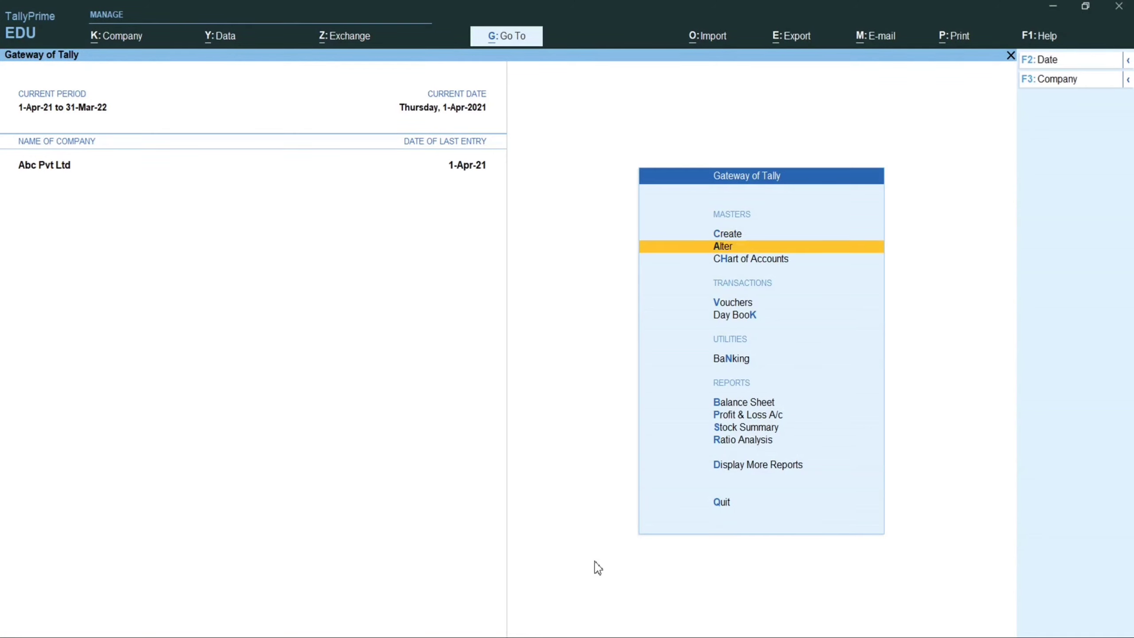
pyautogui.press('Return')
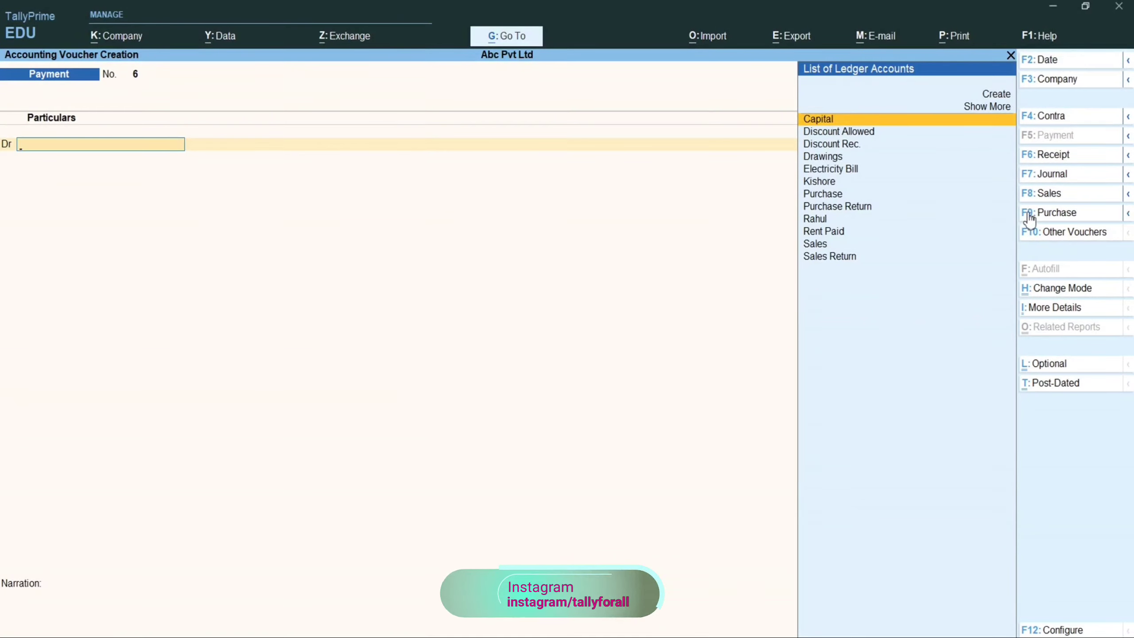
pyautogui.click(1044, 213)
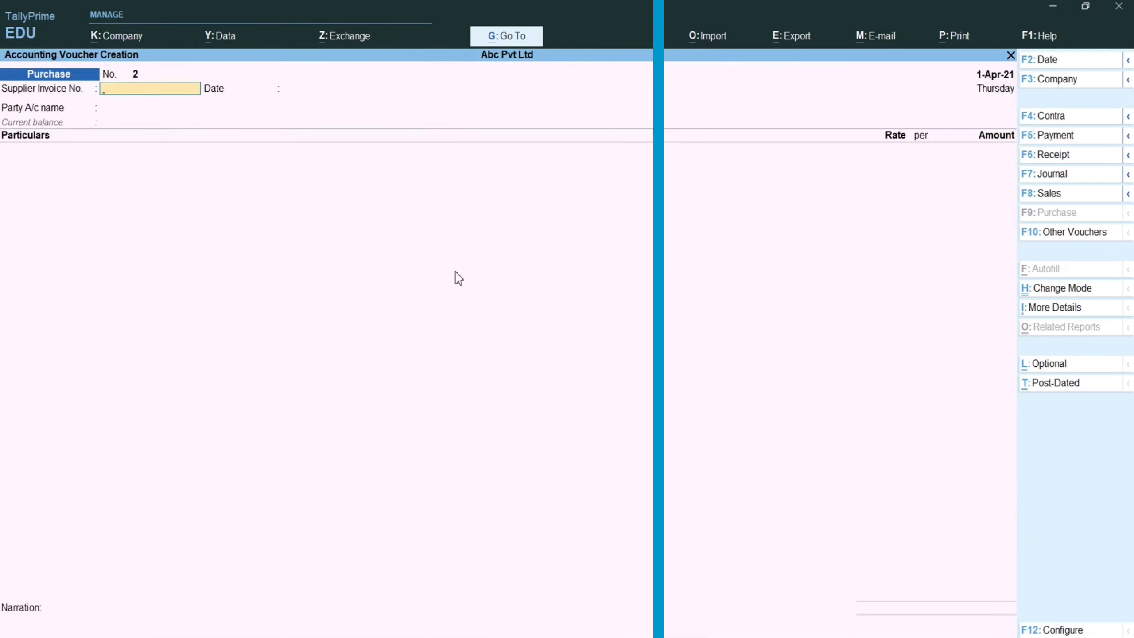
pyautogui.write('2')
pyautogui.press('Return')
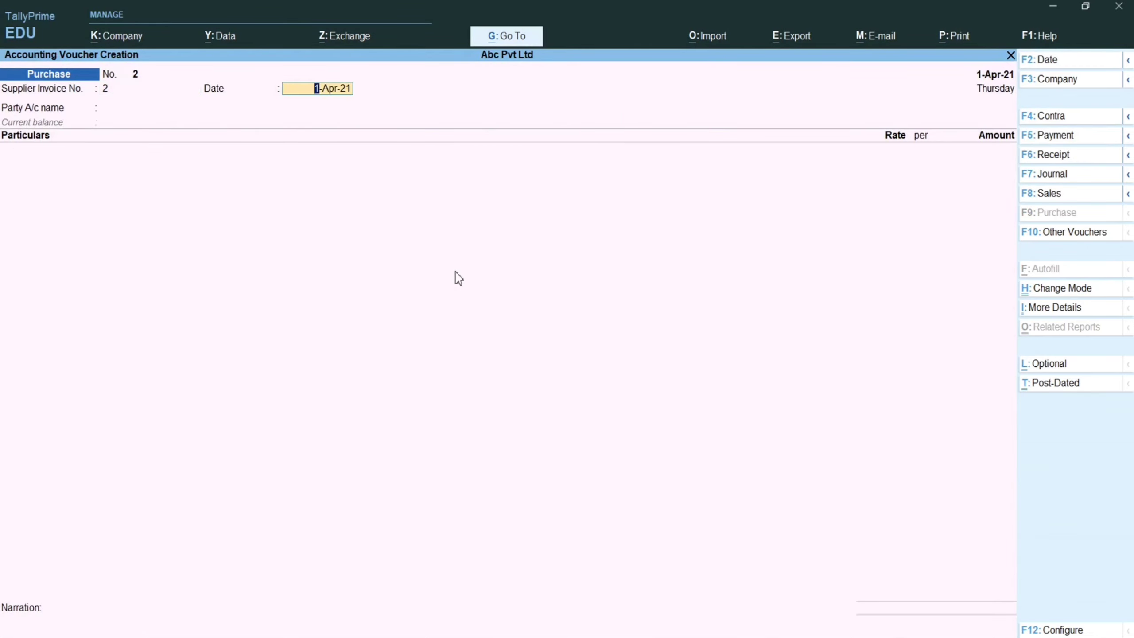
pyautogui.press('Return')
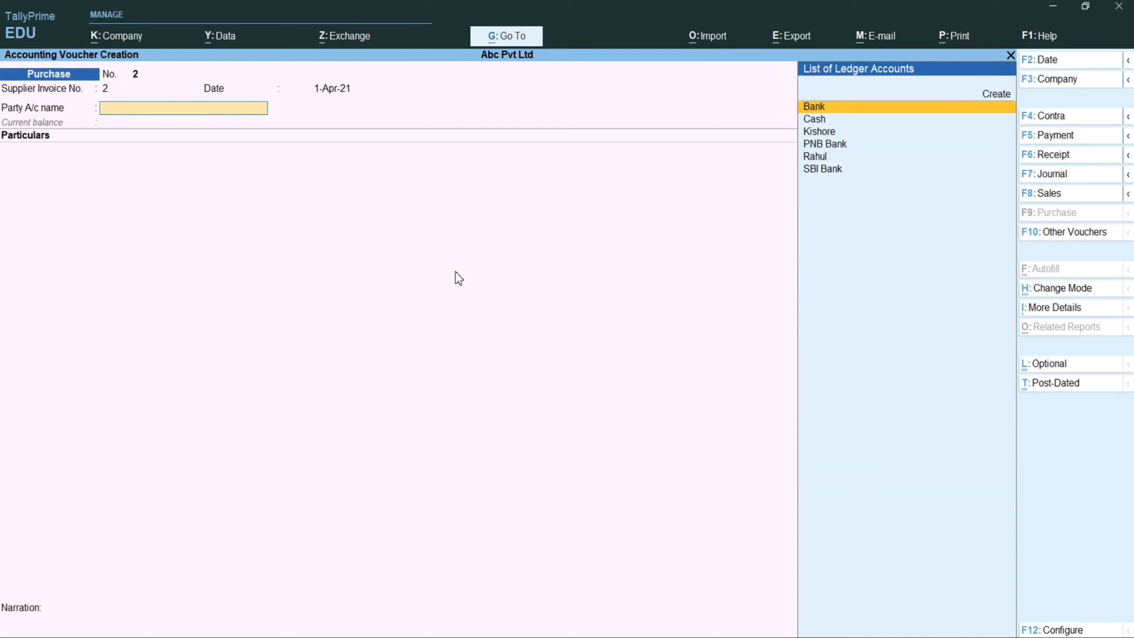
# Step: Set the purchase voucher's party account to Cash, leaving the receipt details blank and the party details at their defaults
pyautogui.write('Ca')
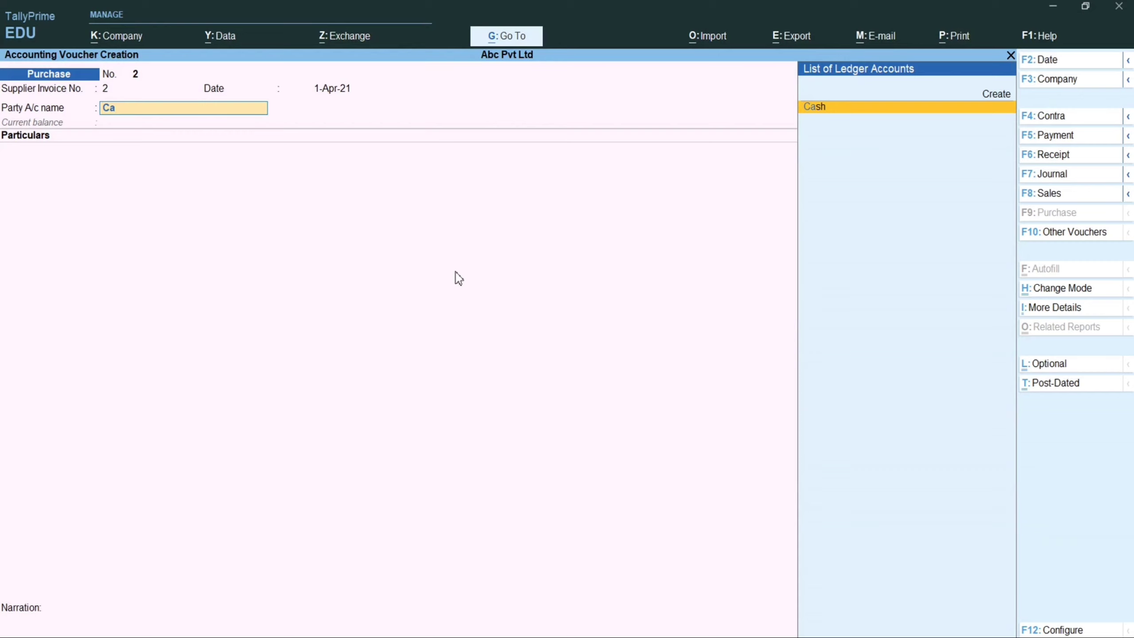
pyautogui.press('Return')
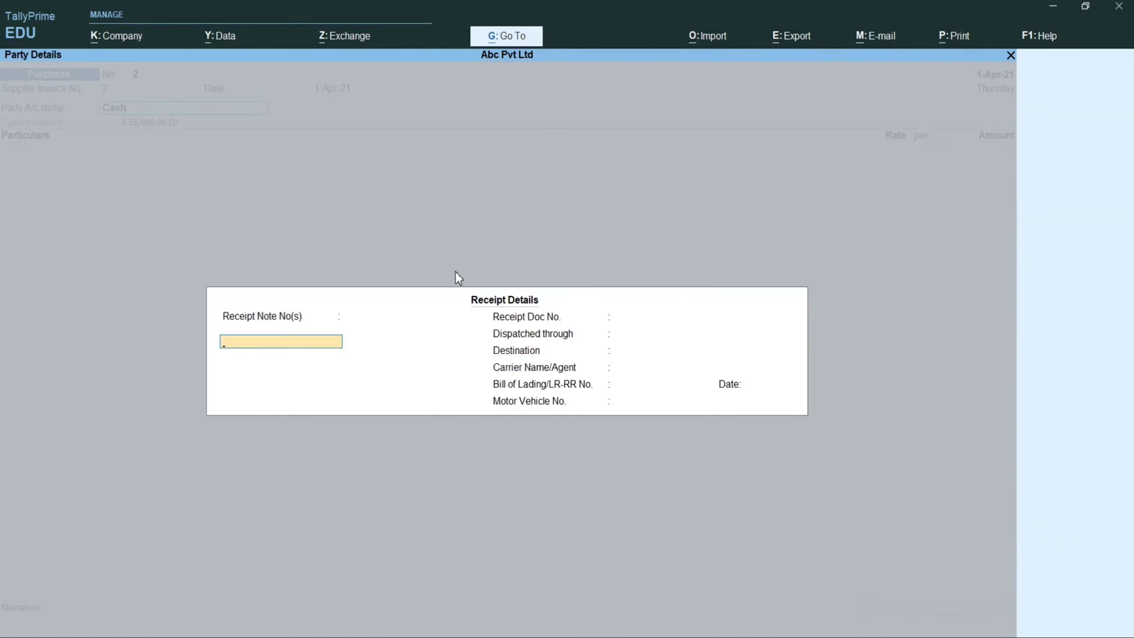
pyautogui.press('Return')
pyautogui.press('Return')
pyautogui.press('Return')
pyautogui.press('Return')
pyautogui.press('Return')
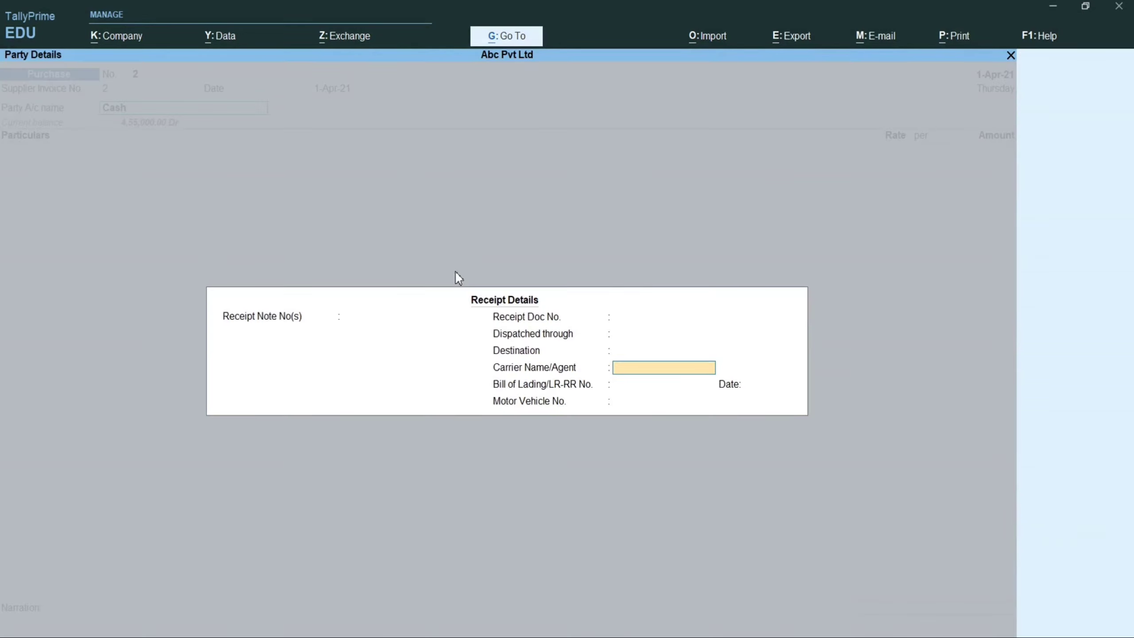
pyautogui.press('Return')
pyautogui.press('Return')
pyautogui.press('Return')
pyautogui.press('Return')
pyautogui.press('Return')
pyautogui.press('Return')
pyautogui.press('Return')
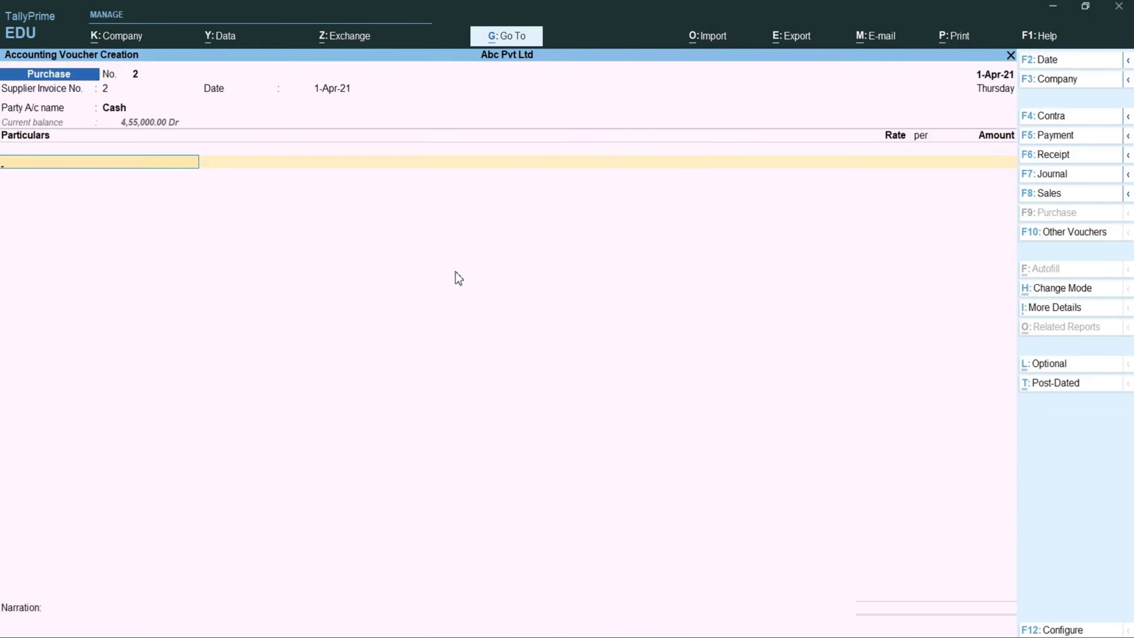
# Step: Add the Purchase ledger to the voucher with an amount of 10,000
pyautogui.write('Pu')
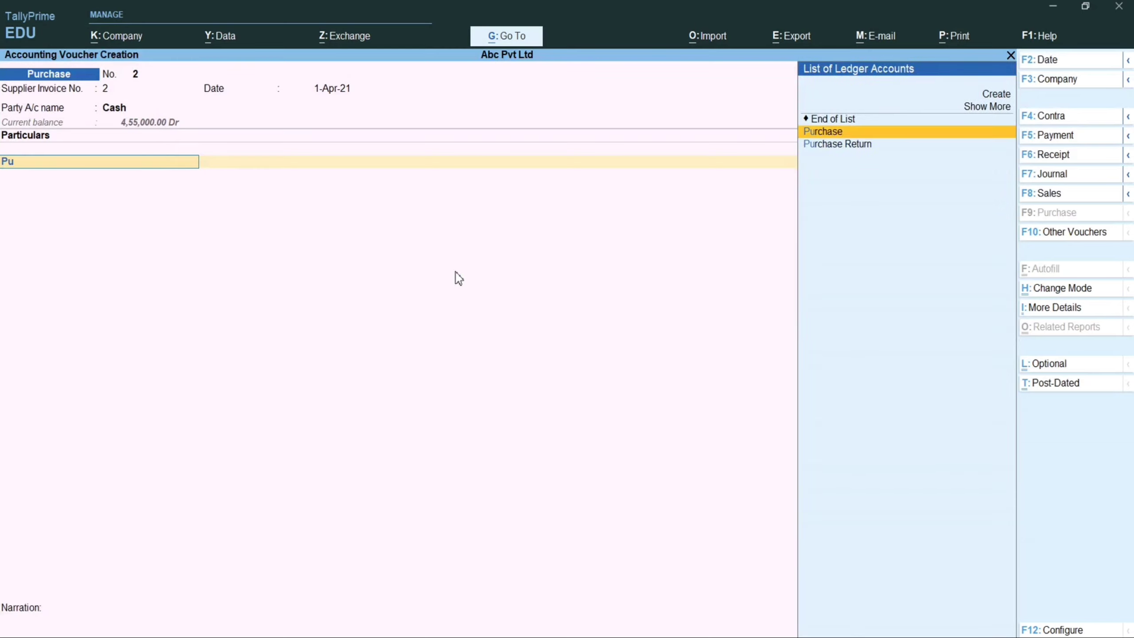
pyautogui.press('Return')
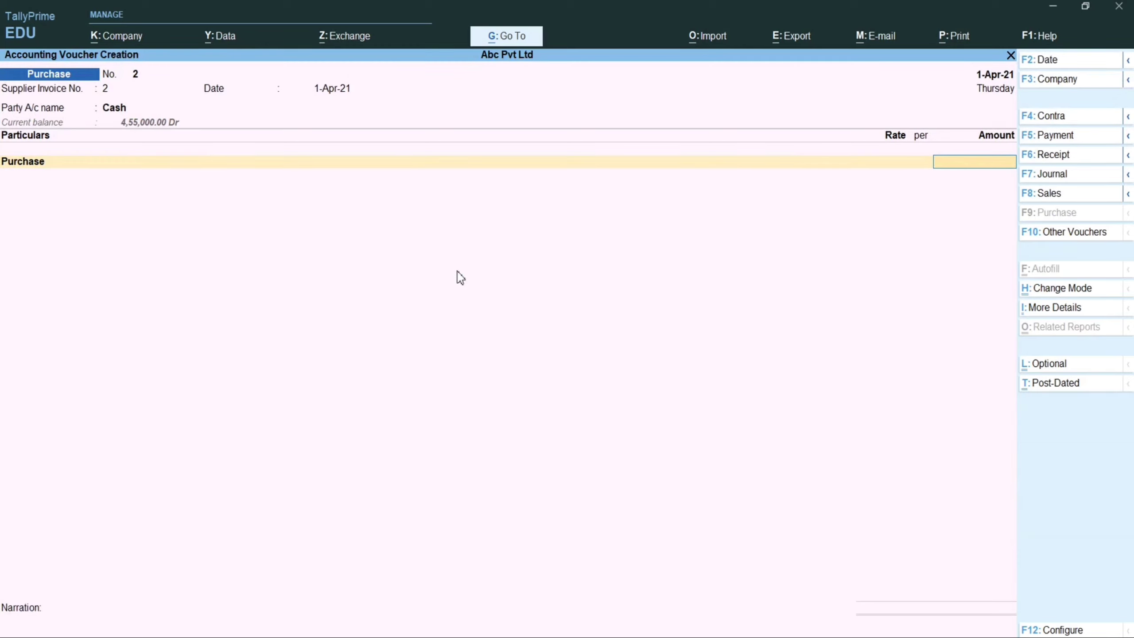
pyautogui.write('10000')
pyautogui.press('Return')
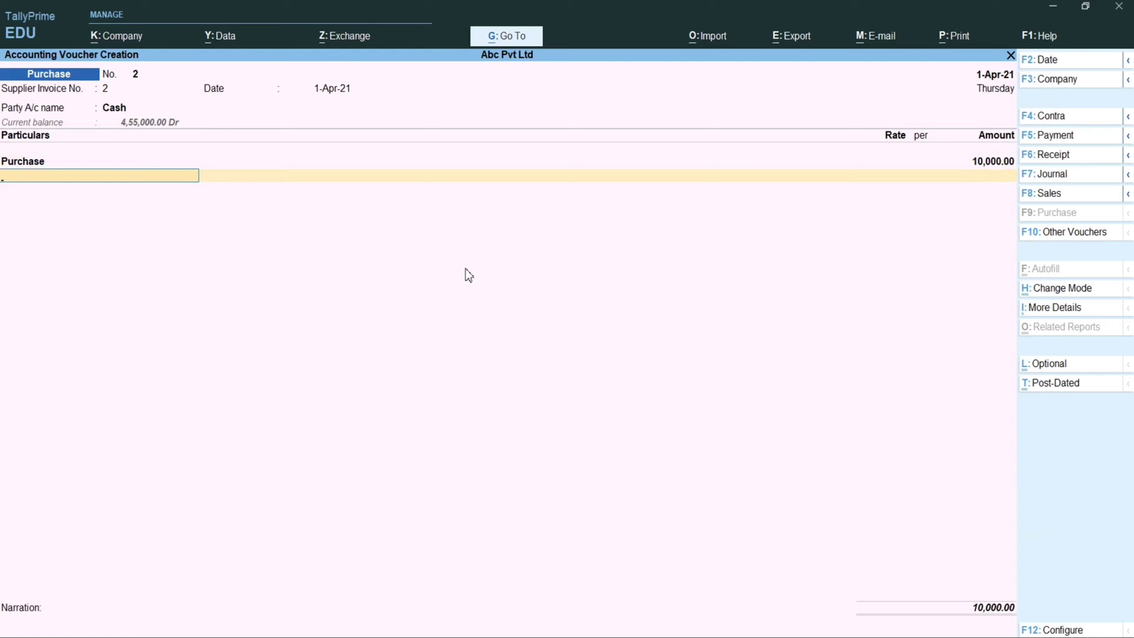
# Step: Add the Discount Rec. ledger below the Purchase line at a rate of -10%
pyautogui.write('Di')
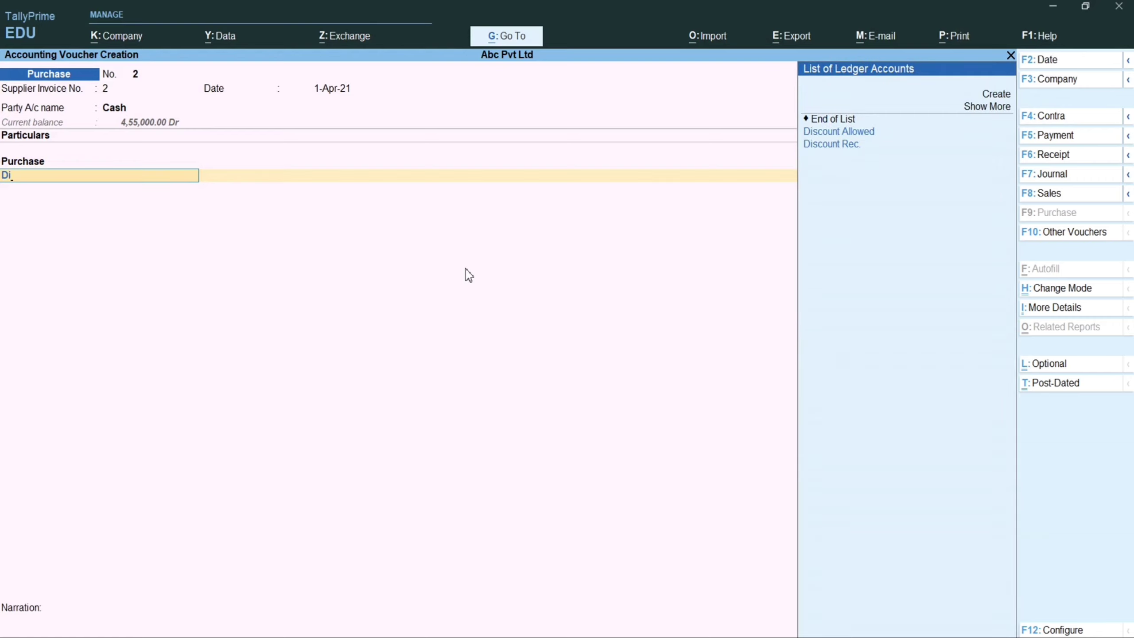
pyautogui.press('Down')
pyautogui.press('Down')
pyautogui.press('Return')
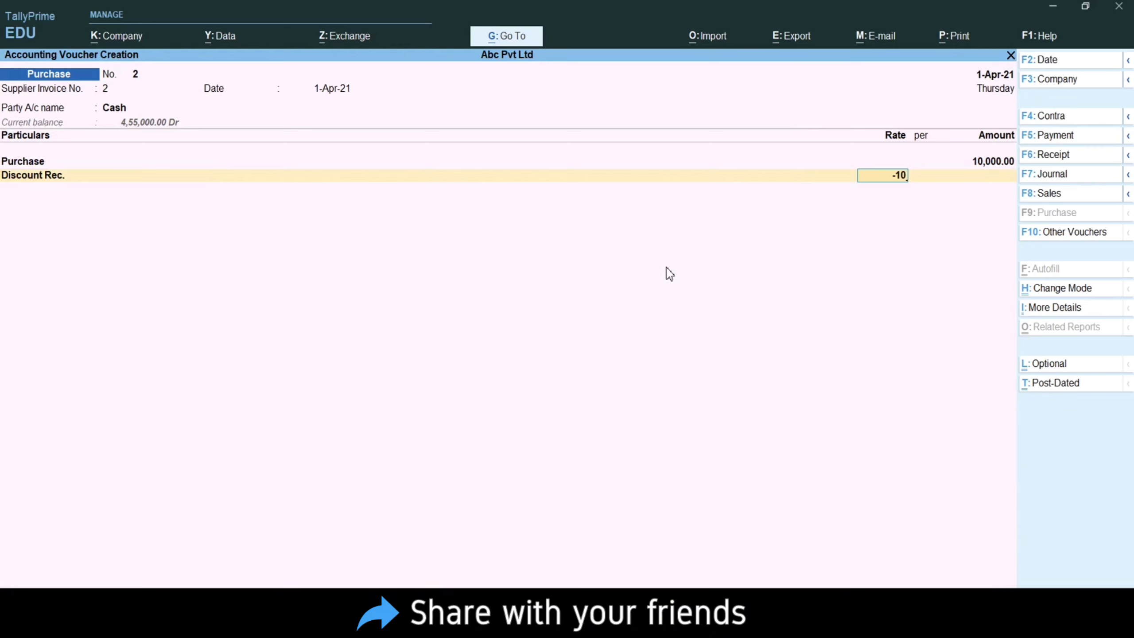
pyautogui.write('%')
pyautogui.press('Return')
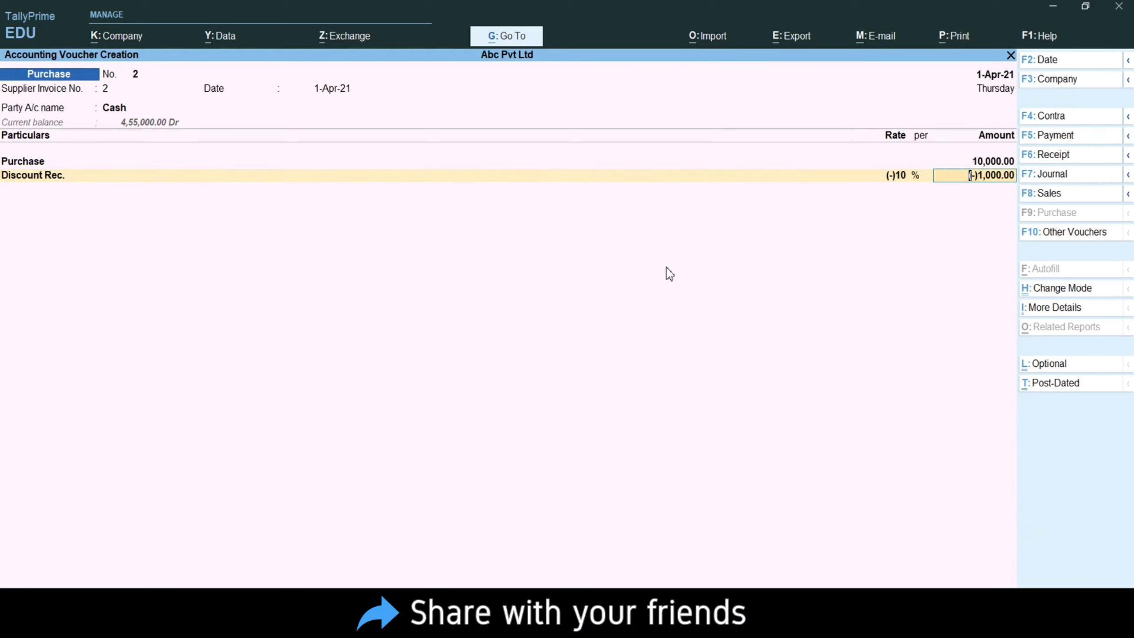
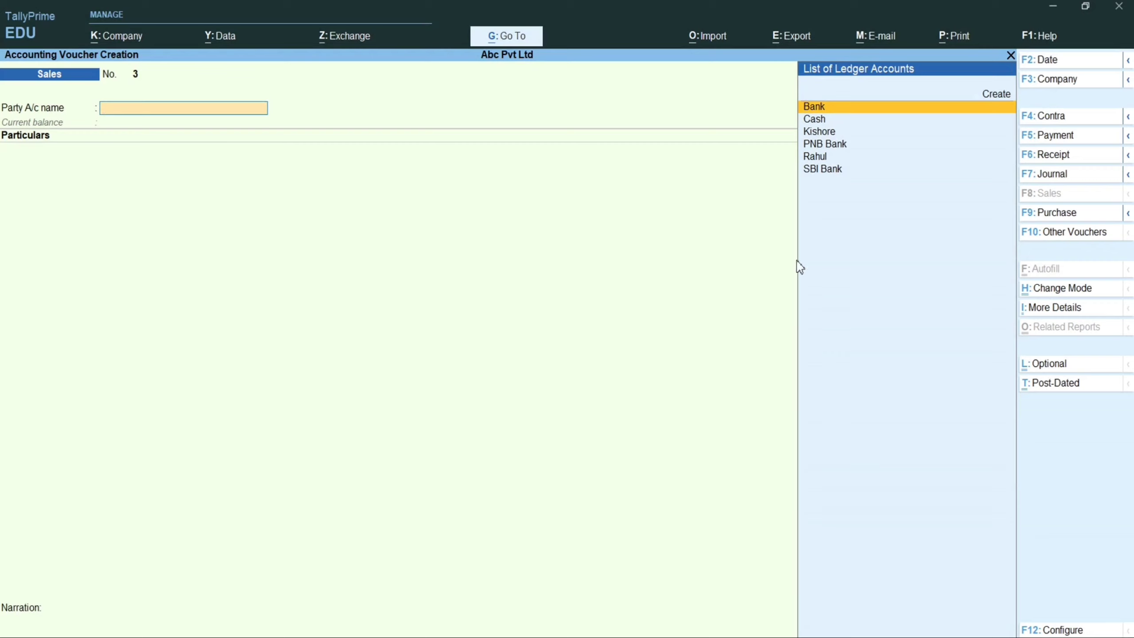
# Step: Start another purchase voucher with supplier invoice number 3 dated 1-Apr-21
pyautogui.click(1050, 213)
pyautogui.write('3')
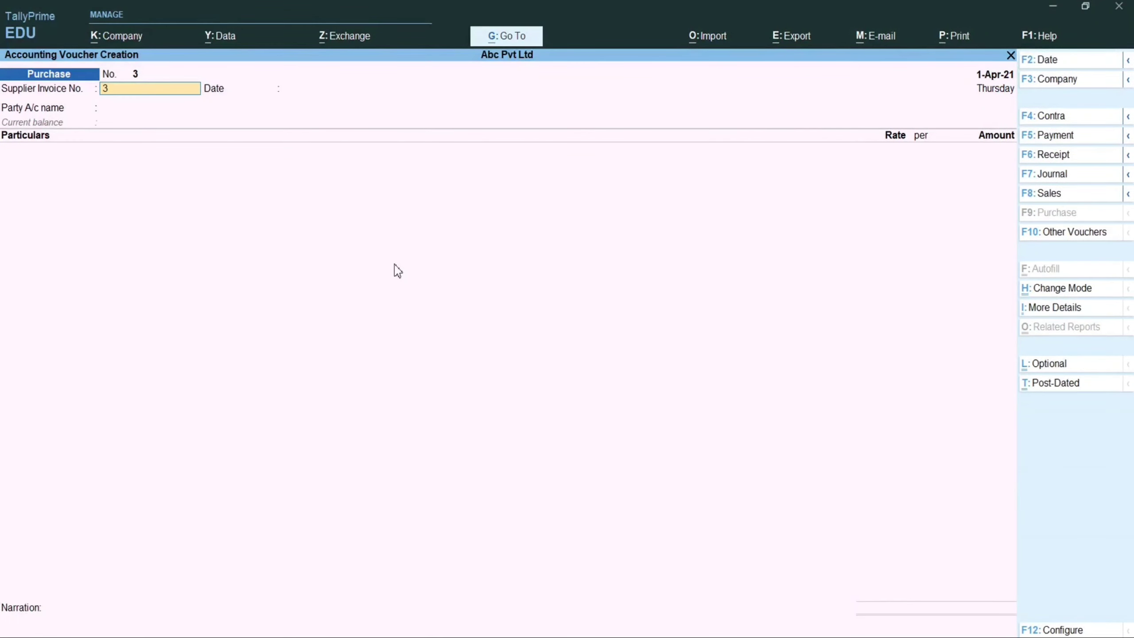
pyautogui.press('Return')
pyautogui.press('Return')
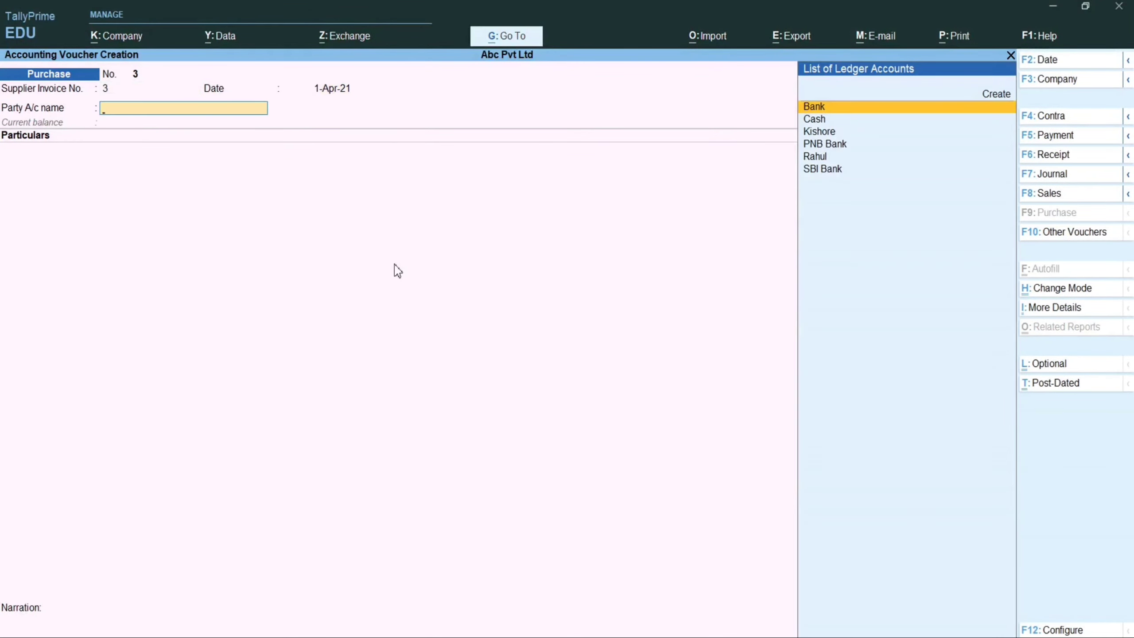
# Step: Choose Cash as the party account for invoice 3, with blank receipt details and default party details with Delhi as the state
pyautogui.write('Cash')
pyautogui.press('Return')
pyautogui.press('Return')
pyautogui.press('Return')
pyautogui.press('Return')
pyautogui.press('Return')
pyautogui.press('Return')
pyautogui.press('Return')
pyautogui.press('Return')
pyautogui.press('Return')
pyautogui.press('Return')
pyautogui.press('Return')
pyautogui.press('Return')
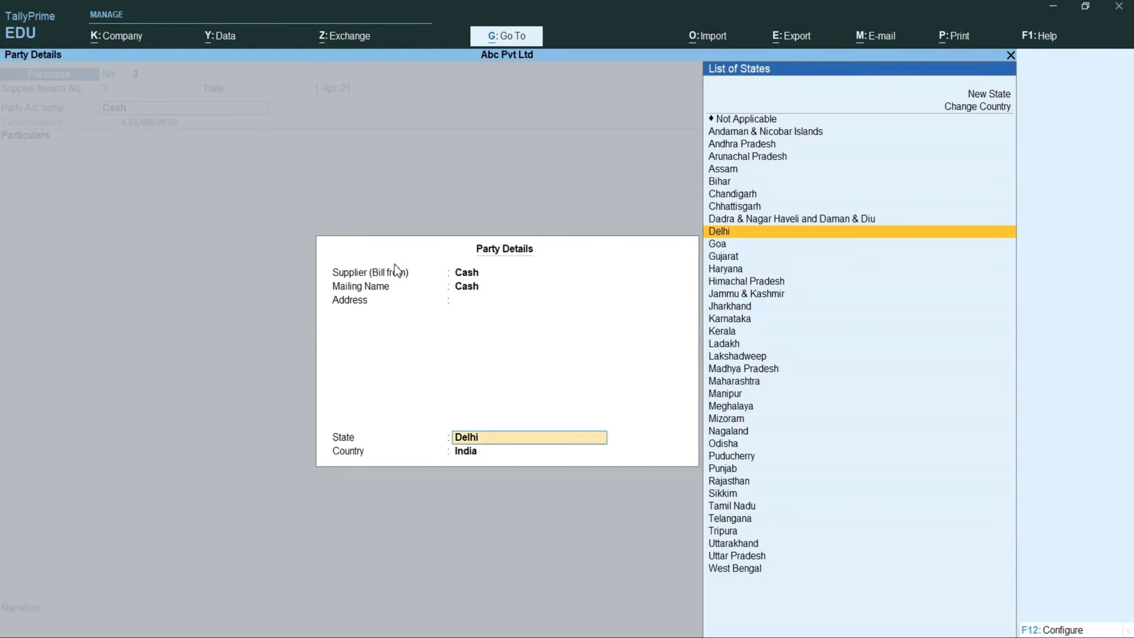
pyautogui.press('Return')
pyautogui.press('Return')
# Step: Add the Purchase ledger with an amount of 9,000 and save purchase voucher 3 without a narration
pyautogui.write('Pu')
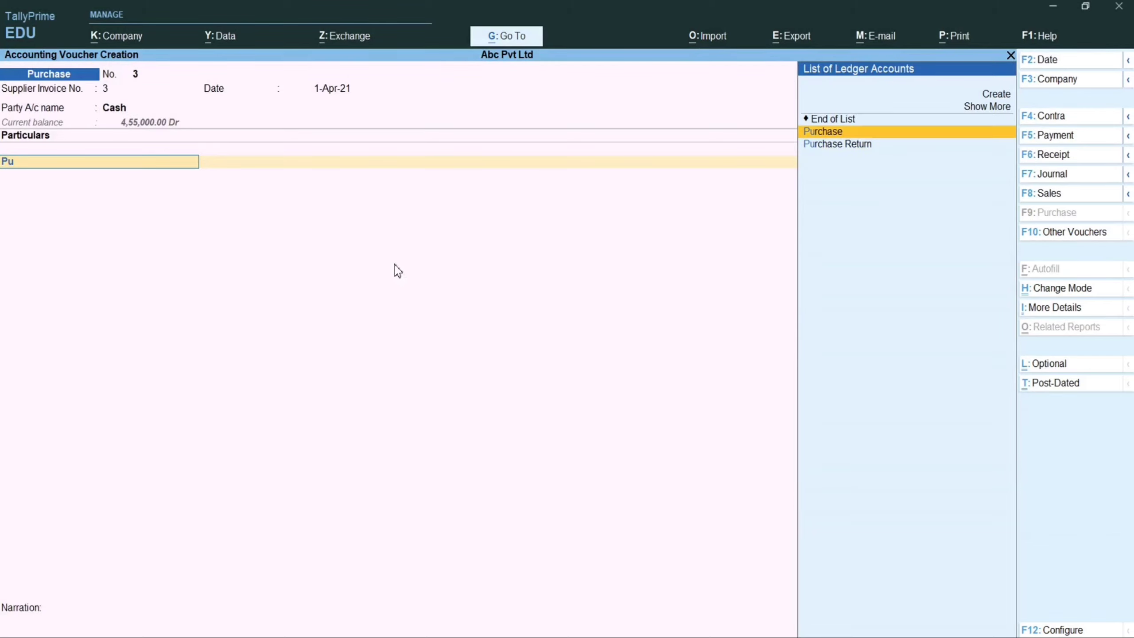
pyautogui.press('Return')
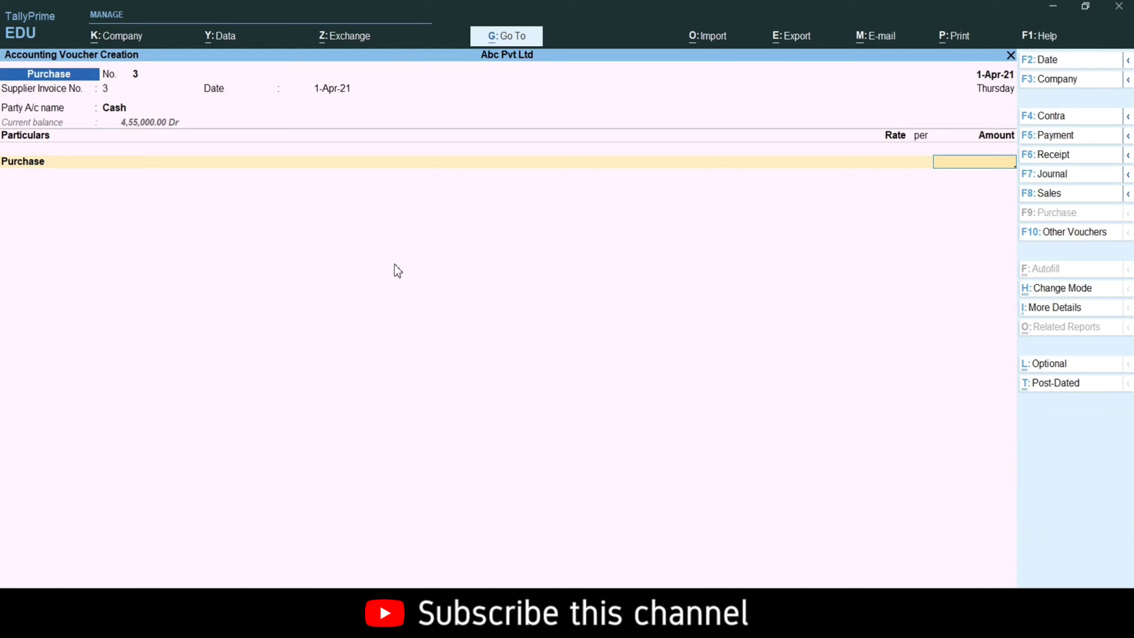
pyautogui.write('9000')
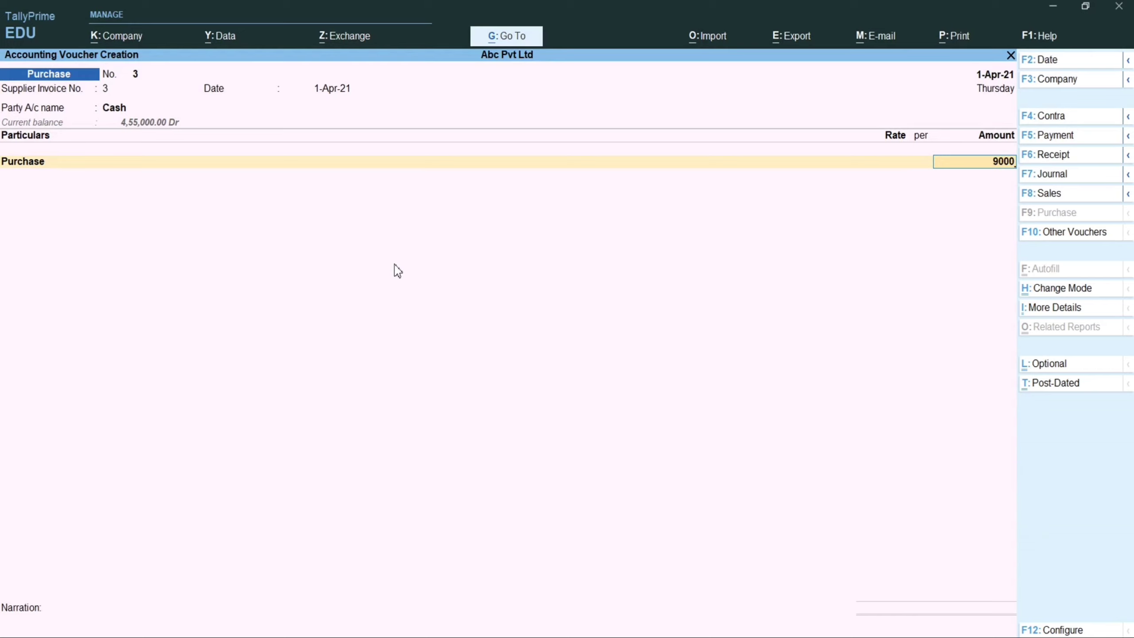
pyautogui.press('Return')
pyautogui.press('Return')
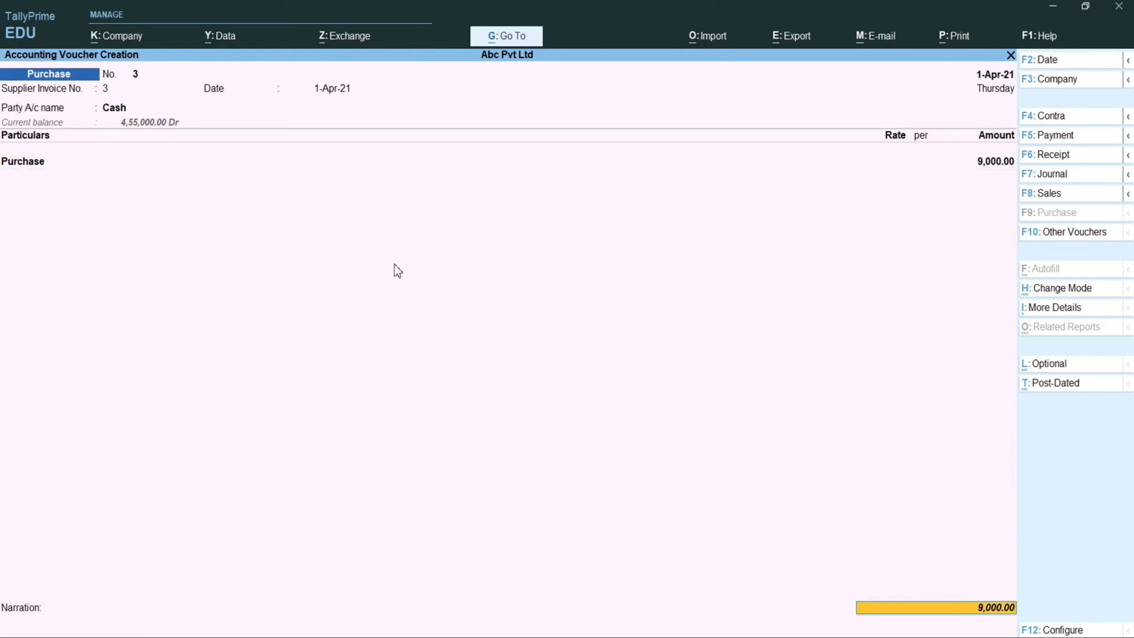
pyautogui.press('Return')
pyautogui.press('Return')
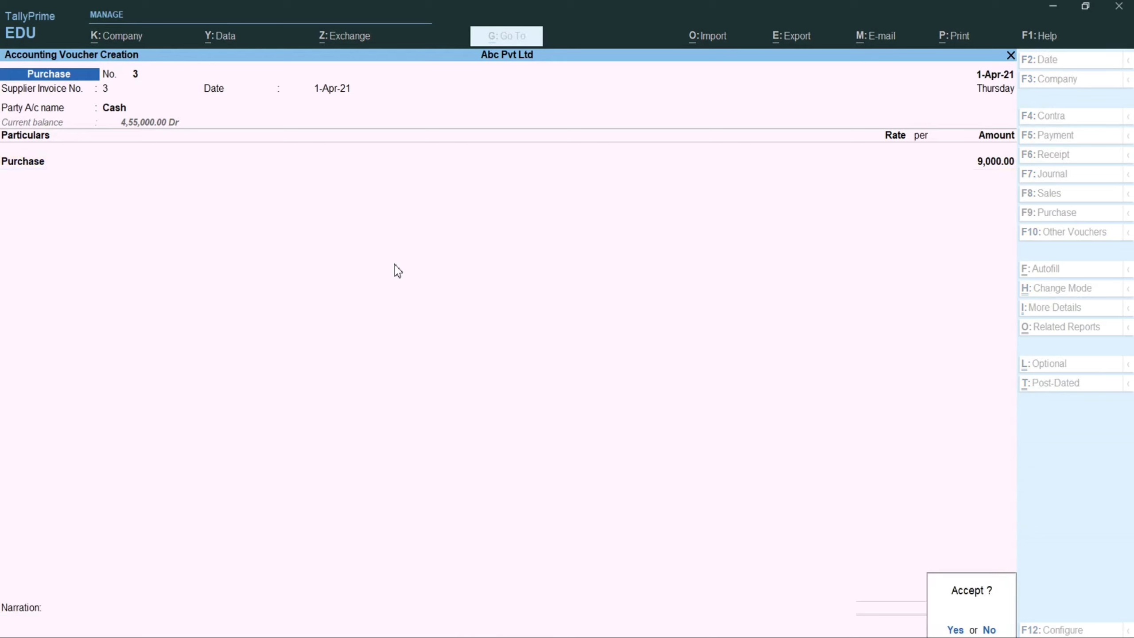
pyautogui.press('Return')
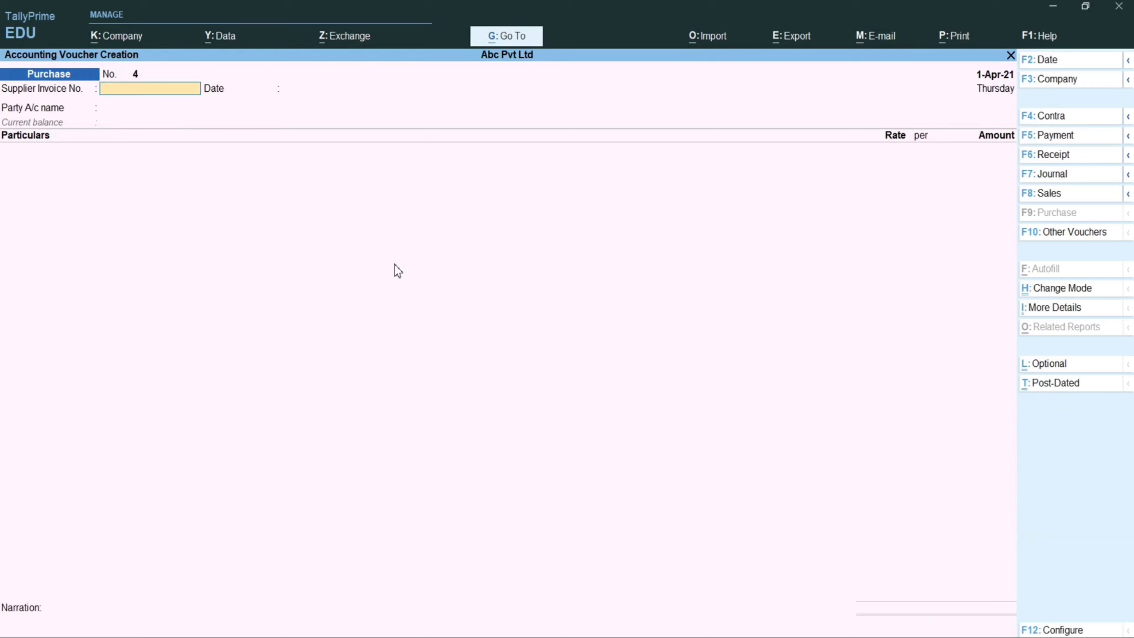
# Step: Enter supplier invoice number 4 dated 1-Apr-21 on the new purchase voucher
pyautogui.write('4')
pyautogui.press('Return')
pyautogui.press('Return')
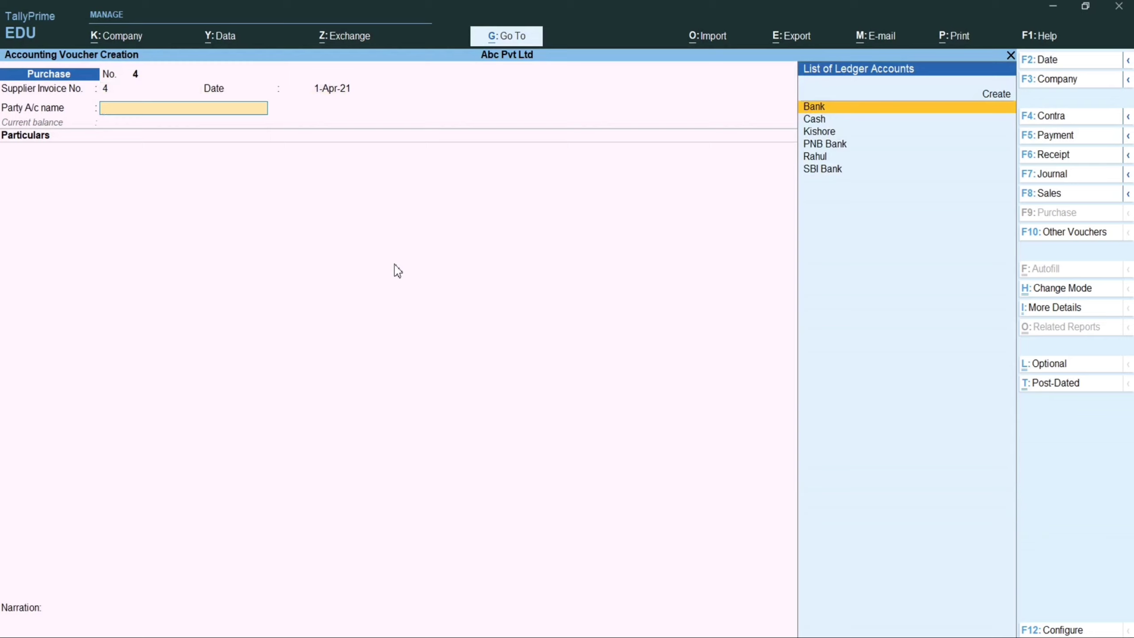
# Step: Choose the credit supplier's ledger as the party account, with blank receipt details and default party details with Delhi as the state
pyautogui.write('k')
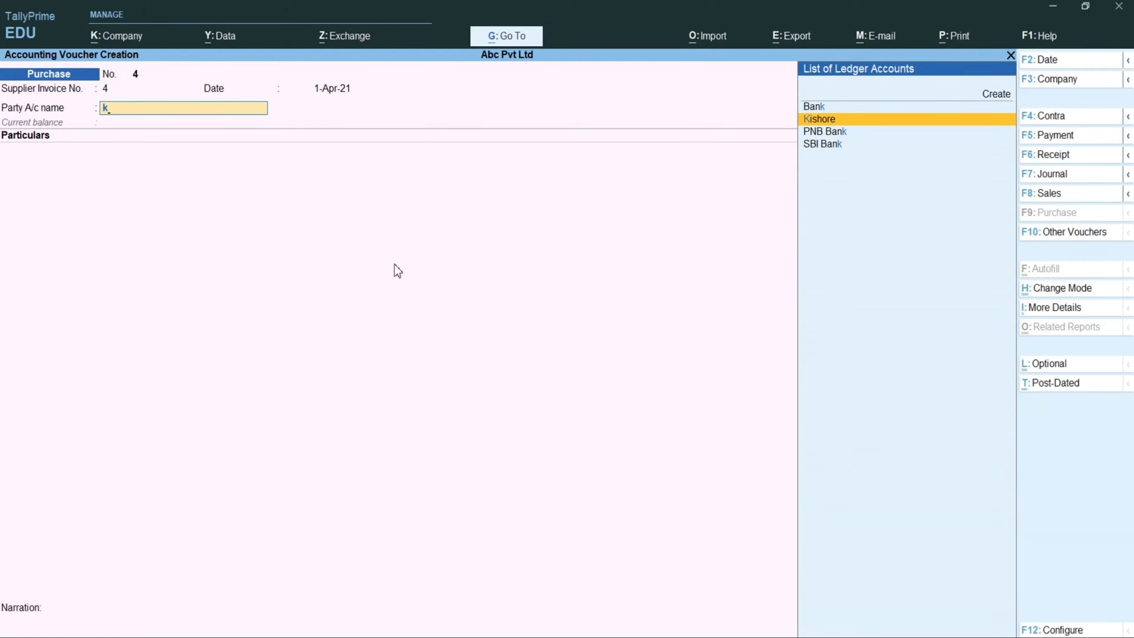
pyautogui.press('Return')
pyautogui.press('Return')
pyautogui.press('Return')
pyautogui.press('Return')
pyautogui.press('Return')
pyautogui.press('Return')
pyautogui.press('Return')
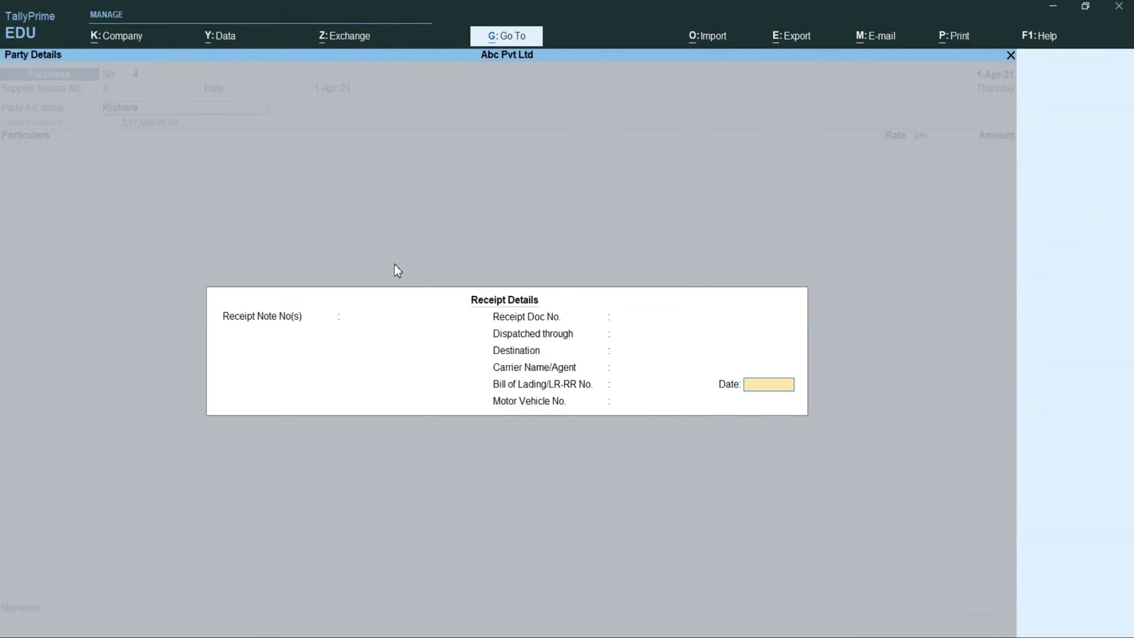
pyautogui.press('Return')
pyautogui.press('Return')
pyautogui.press('Return')
pyautogui.press('Return')
pyautogui.press('Return')
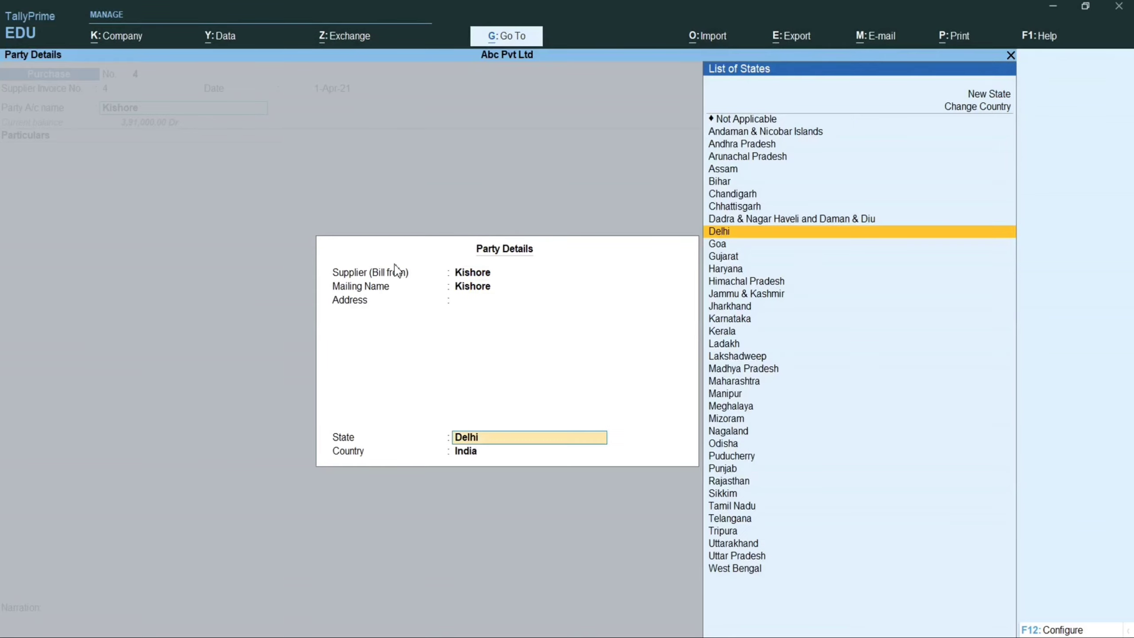
pyautogui.press('Return')
pyautogui.press('Return')
# Step: Add the Purchase ledger to the credit purchase voucher with an amount of 9,000
pyautogui.write('Pu')
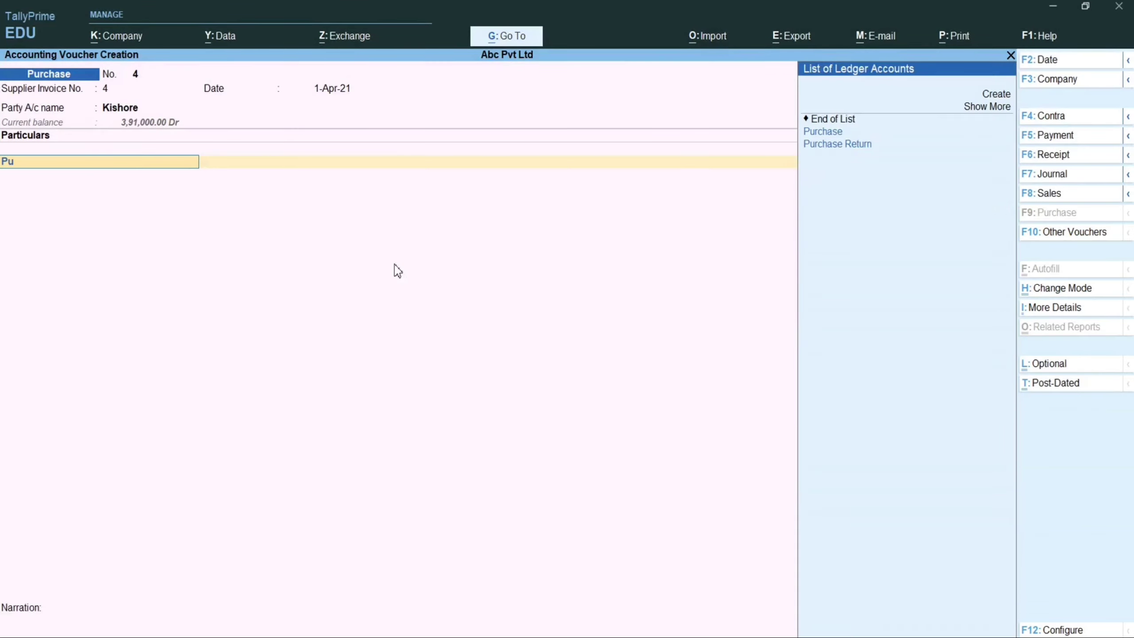
pyautogui.press('Return')
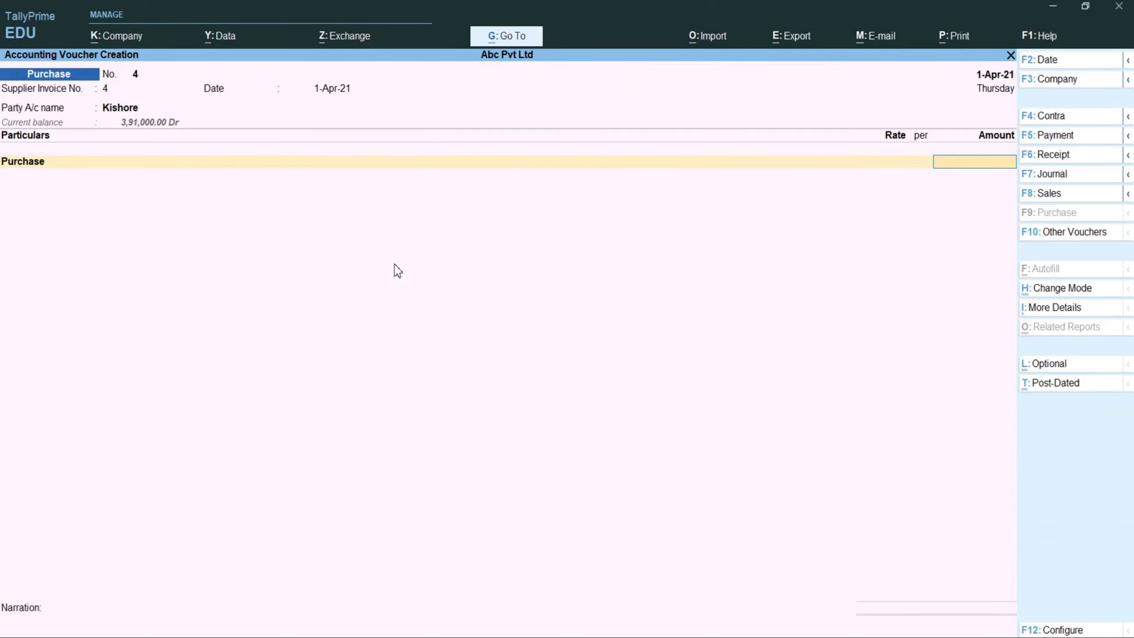
pyautogui.write('9')
pyautogui.write('000')
pyautogui.press('Return')
pyautogui.press('Return')
# Step: Allocate the supplier's 9,000 Cr as a New Ref in the bill-wise details and save purchase voucher 4 without a narration
pyautogui.press('Return')
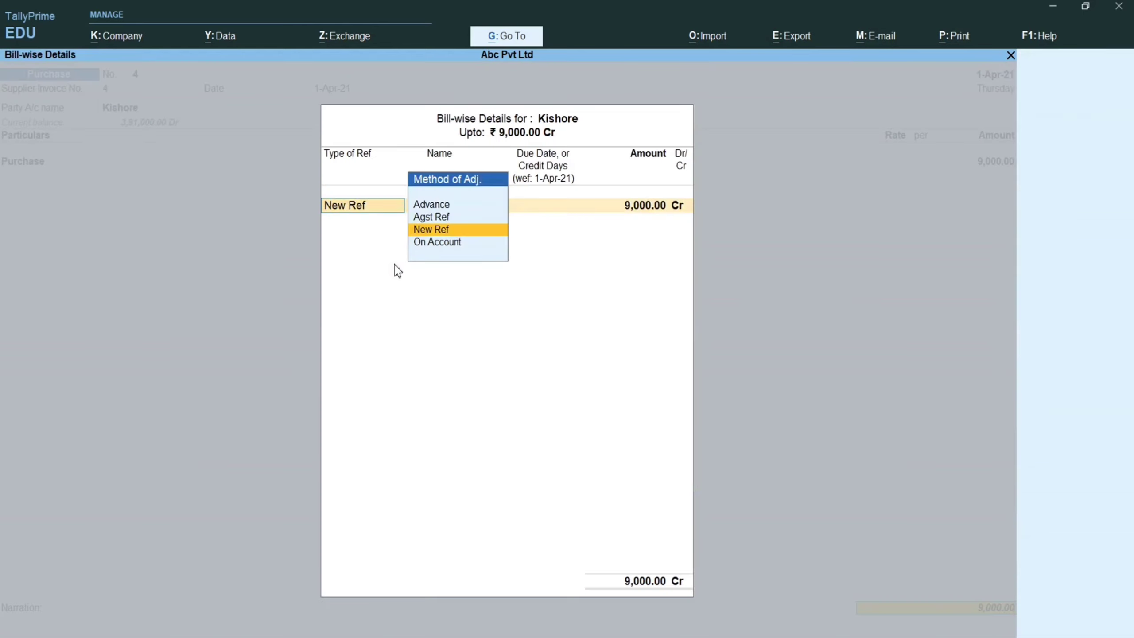
pyautogui.press('Return')
pyautogui.press('Return')
pyautogui.press('Return')
pyautogui.press('Return')
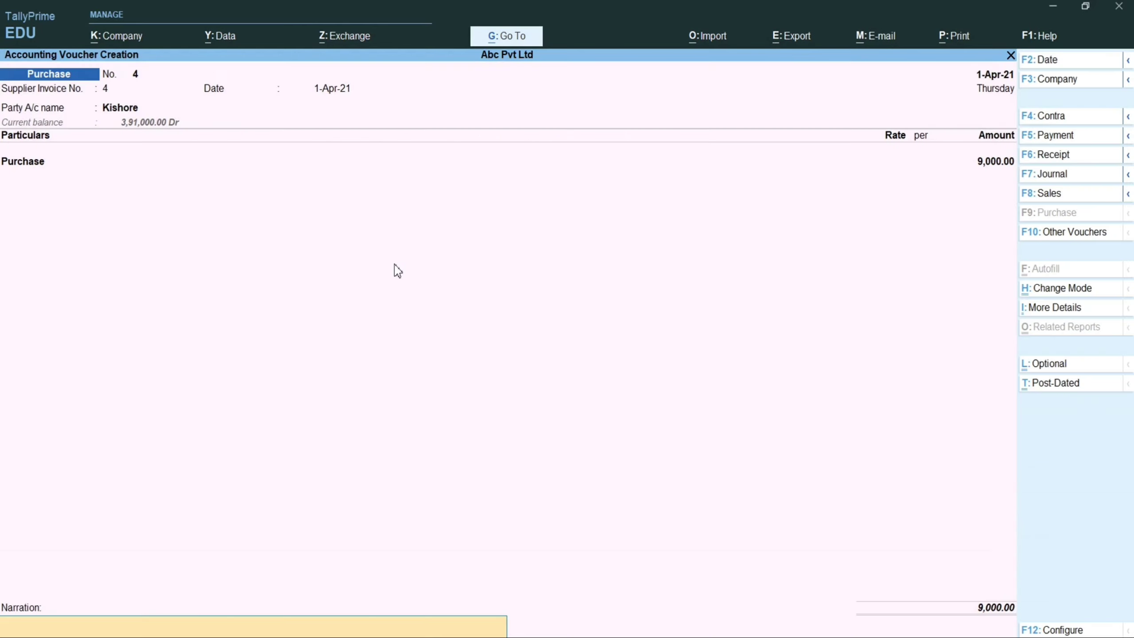
pyautogui.press('Return')
pyautogui.press('Return')
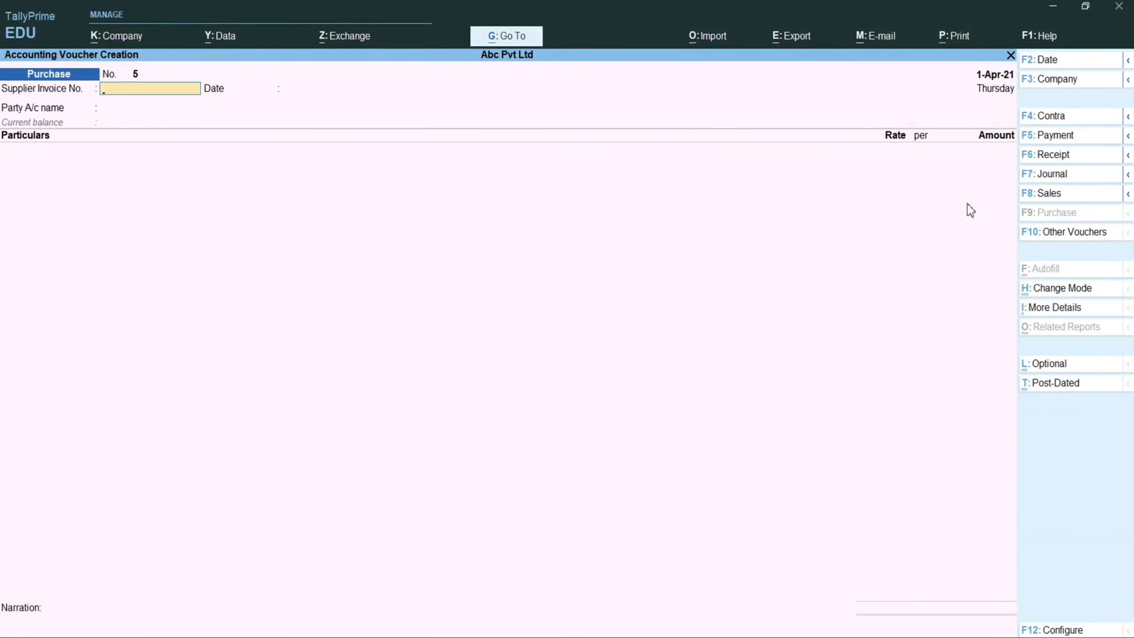
# Step: Switch to a sales voucher with Cash as the party account, blank dispatch details and default party details with Delhi as the state
pyautogui.click(1050, 196)
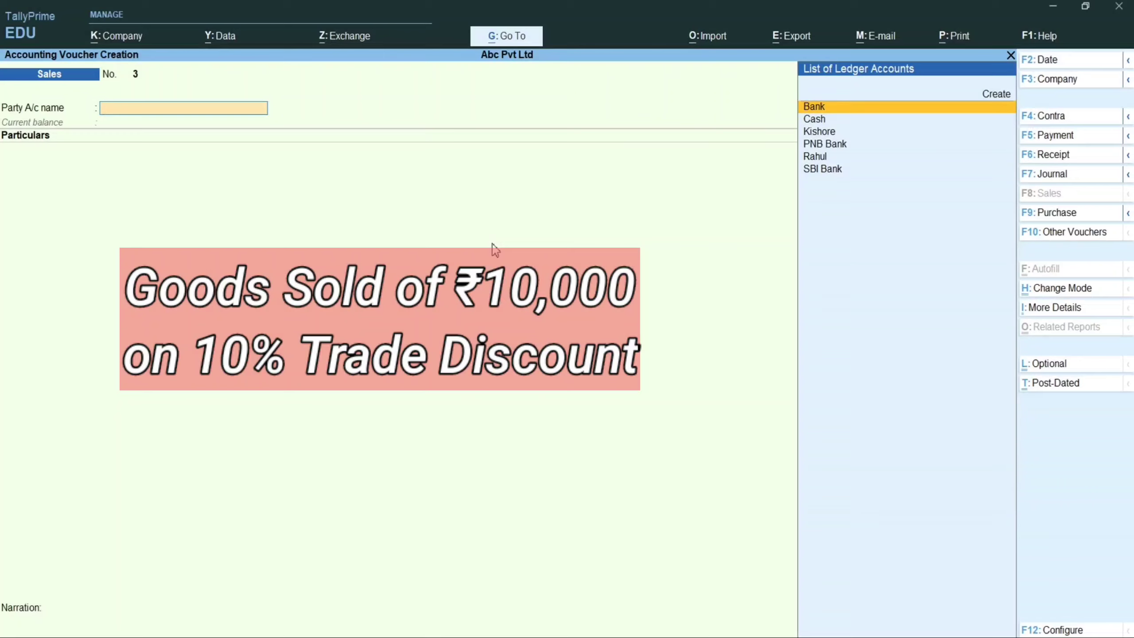
pyautogui.write('Cas')
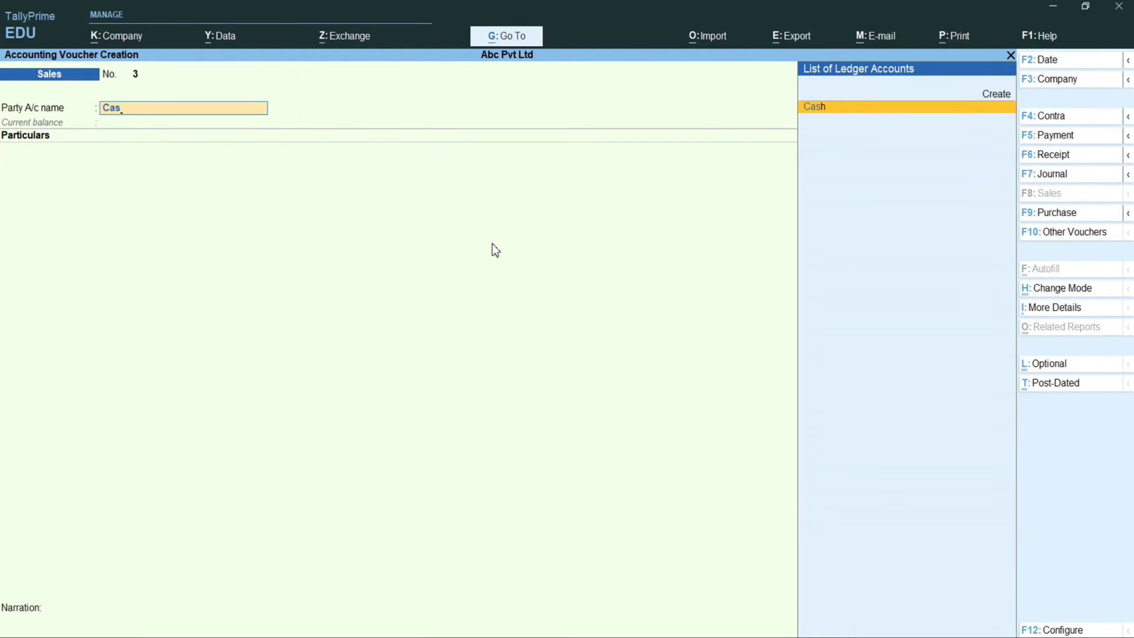
pyautogui.press('Return')
pyautogui.press('Return')
pyautogui.press('Return')
pyautogui.press('Return')
pyautogui.press('Return')
pyautogui.press('Return')
pyautogui.press('Return')
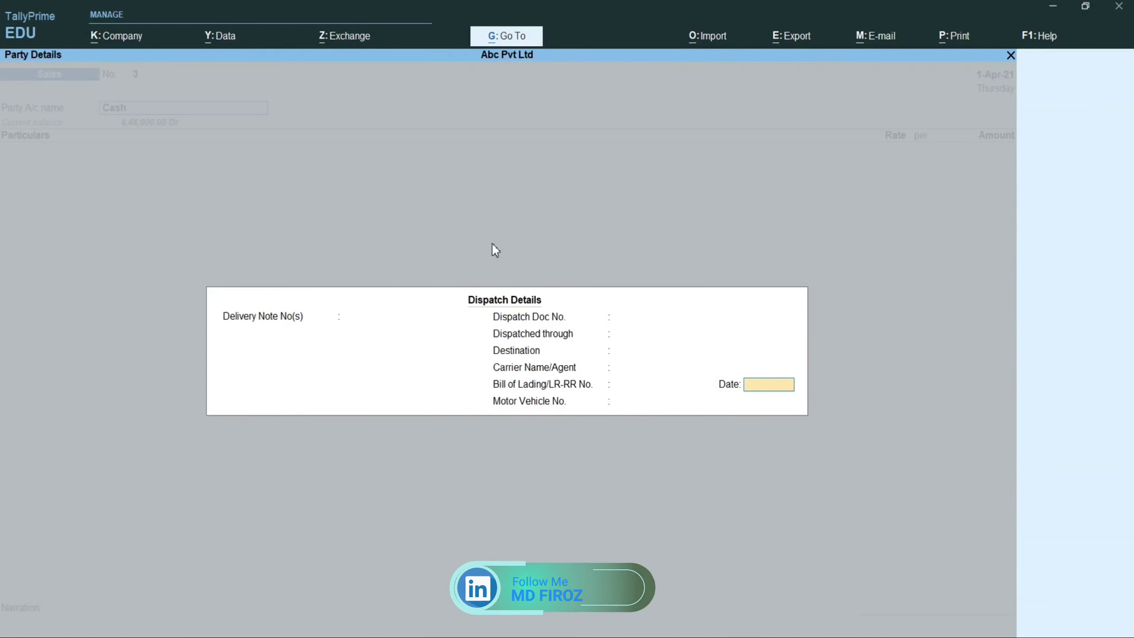
pyautogui.press('Return')
pyautogui.press('Return')
pyautogui.press('Return')
pyautogui.press('Return')
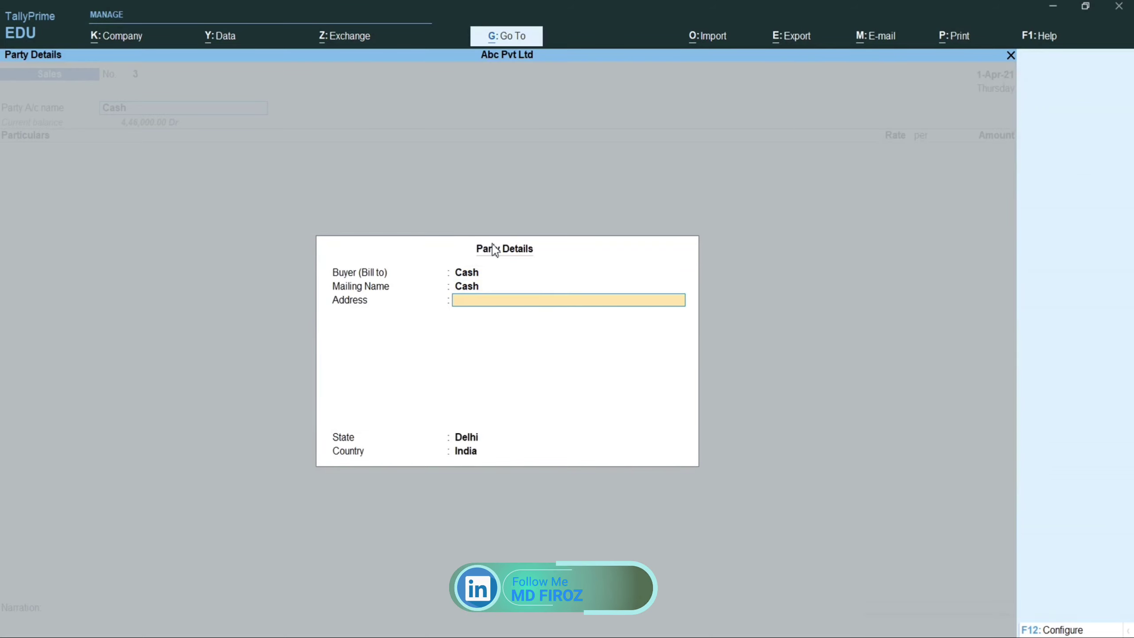
pyautogui.press('Return')
pyautogui.press('Return')
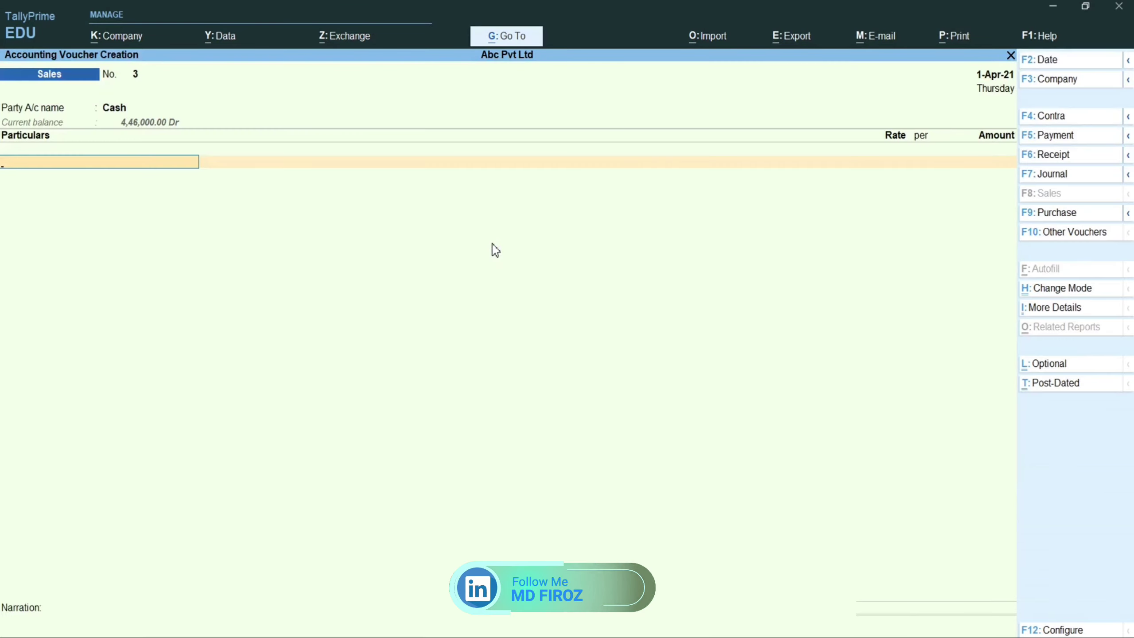
# Step: Add the Sales ledger with an amount of 9,000 and save sales voucher 3 without a narration
pyautogui.write('Sa')
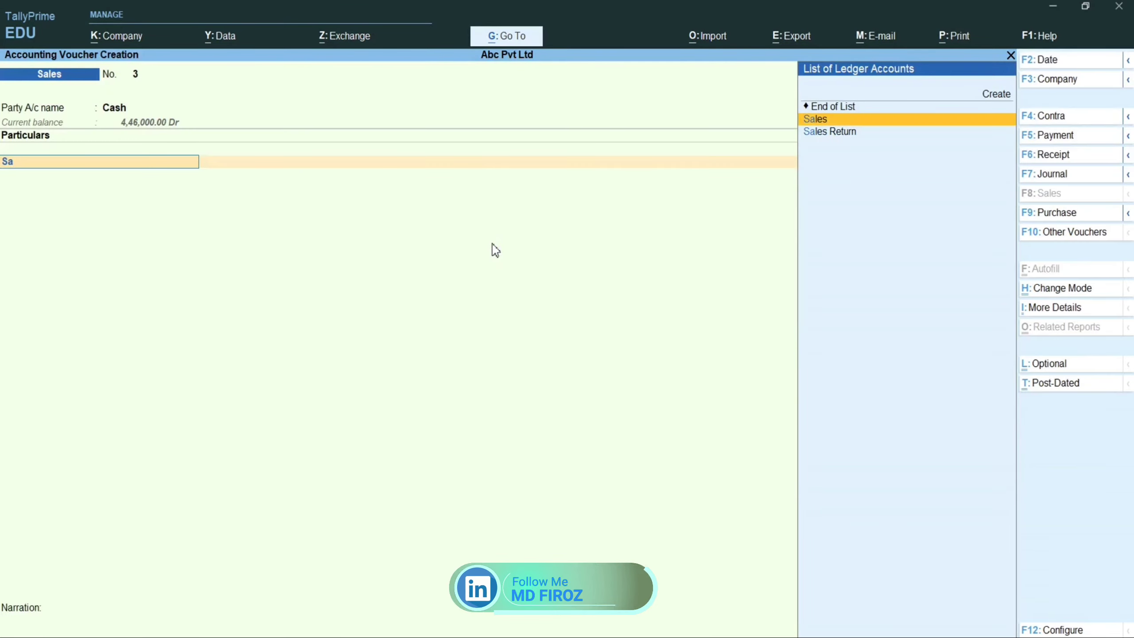
pyautogui.press('Return')
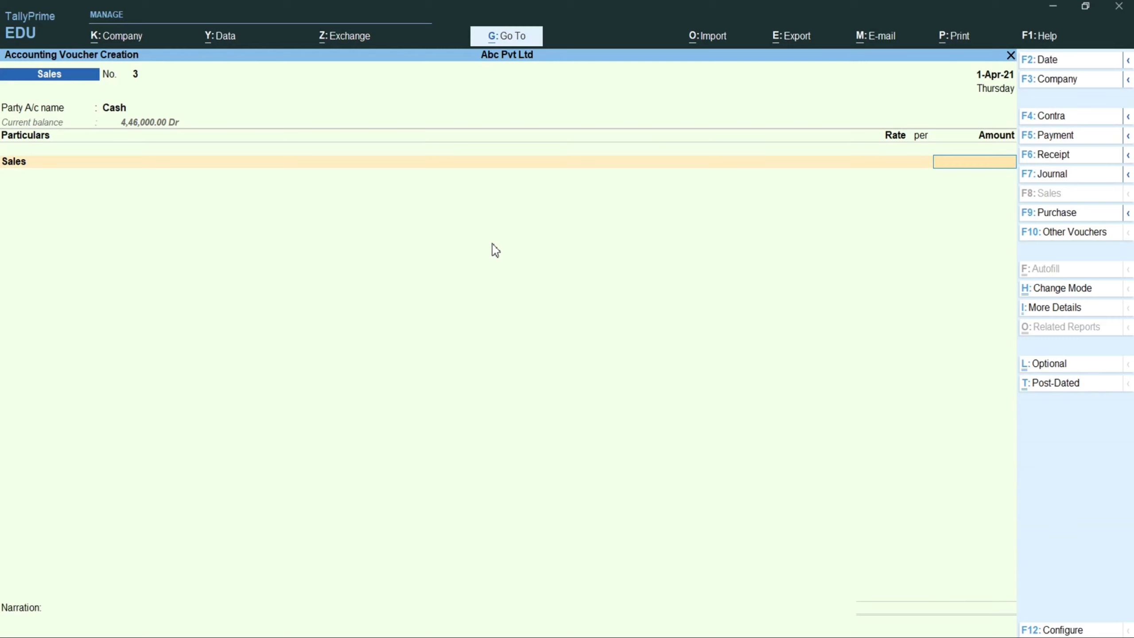
pyautogui.write('9000')
pyautogui.press('Return')
pyautogui.press('Return')
pyautogui.press('Return')
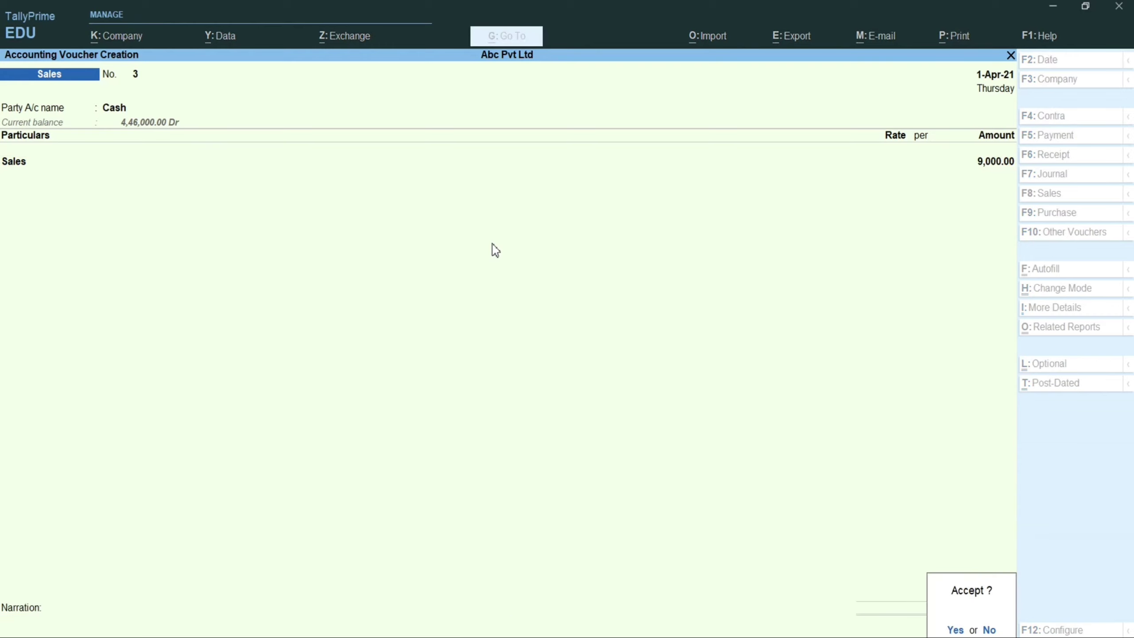
pyautogui.press('y')
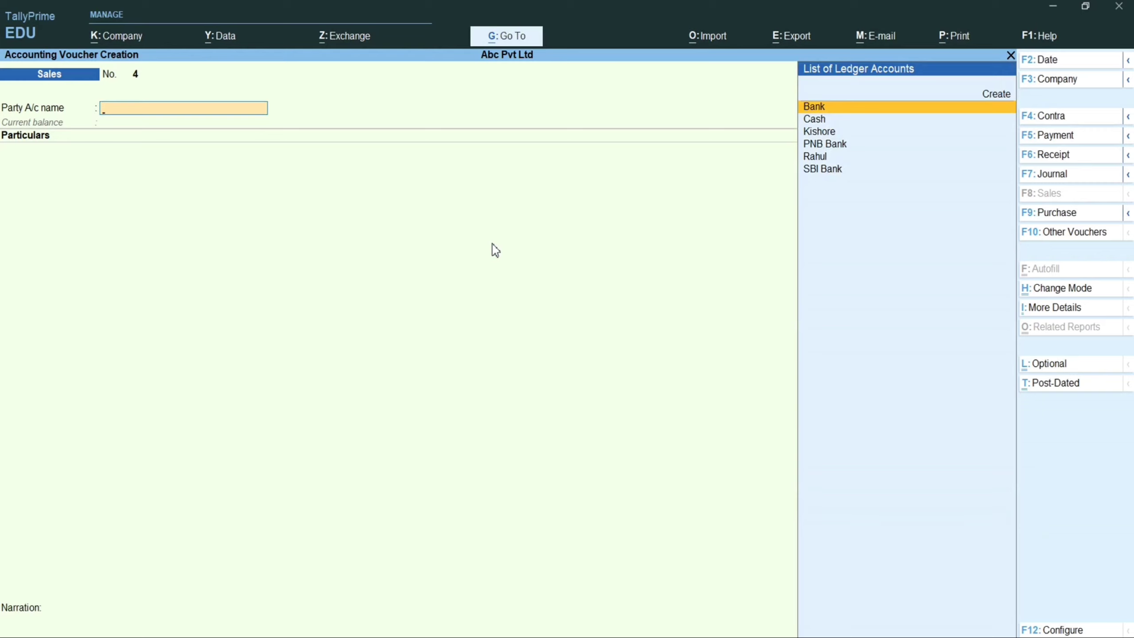
# Step: Choose the credit customer's ledger as the party account for sales voucher 4, with blank dispatch details and default party details
pyautogui.write('R')
pyautogui.press('Return')
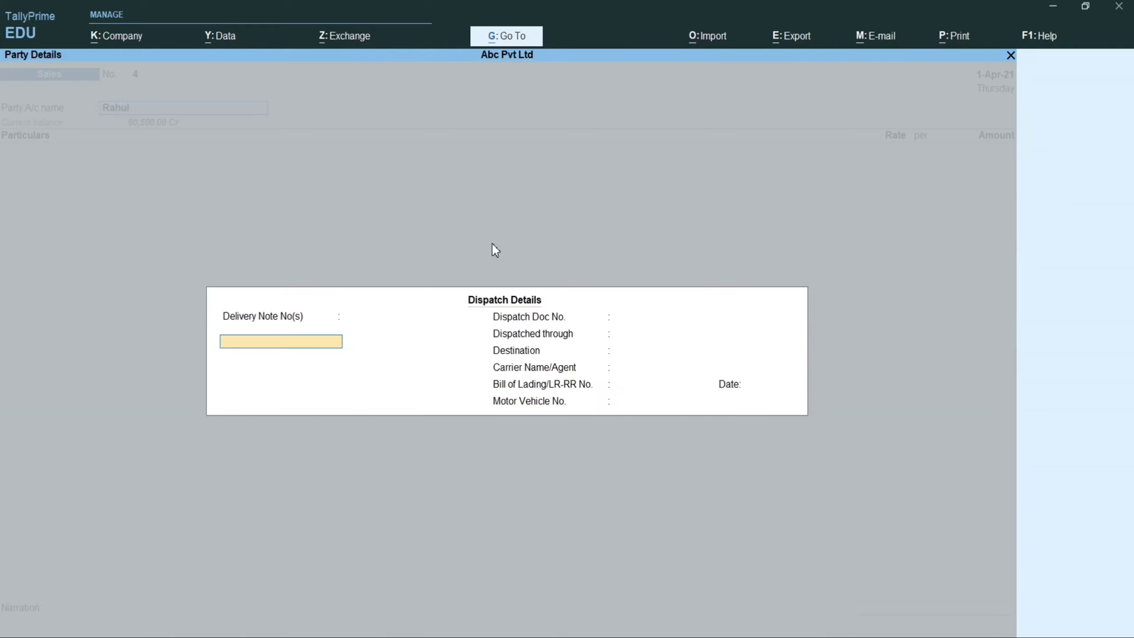
pyautogui.press('Return')
pyautogui.press('Return')
pyautogui.press('Return')
pyautogui.press('Return')
pyautogui.press('Return')
pyautogui.press('Return')
pyautogui.press('Return')
pyautogui.press('Return')
pyautogui.press('Return')
pyautogui.press('Return')
pyautogui.press('Return')
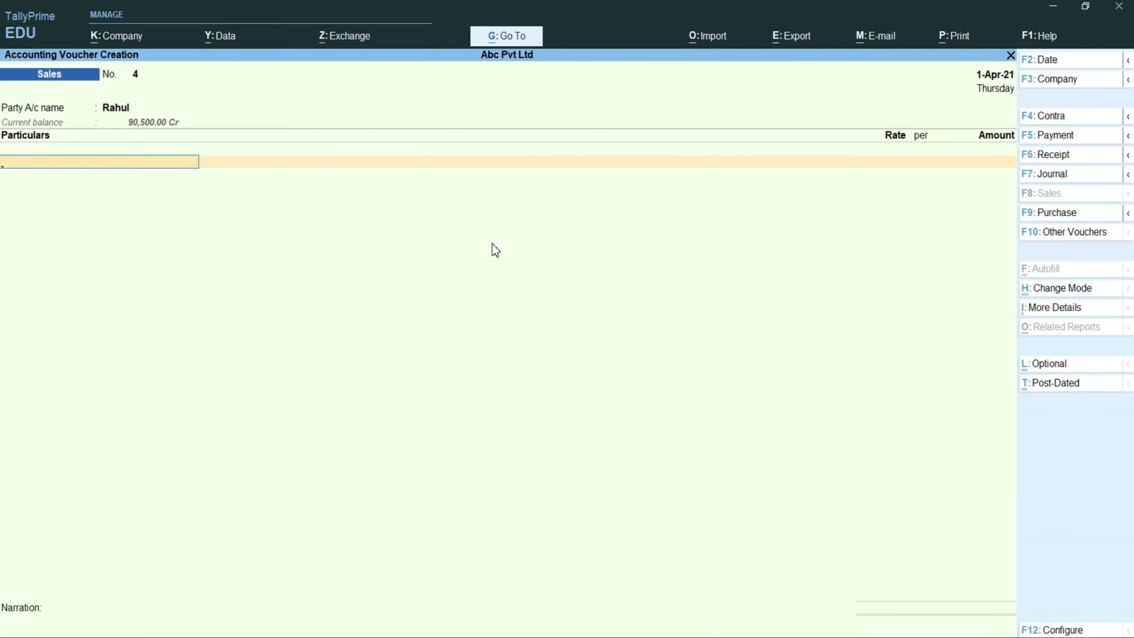
# Step: Add the Sales ledger to the credit sales voucher with an amount of 9,000
pyautogui.write('Sales')
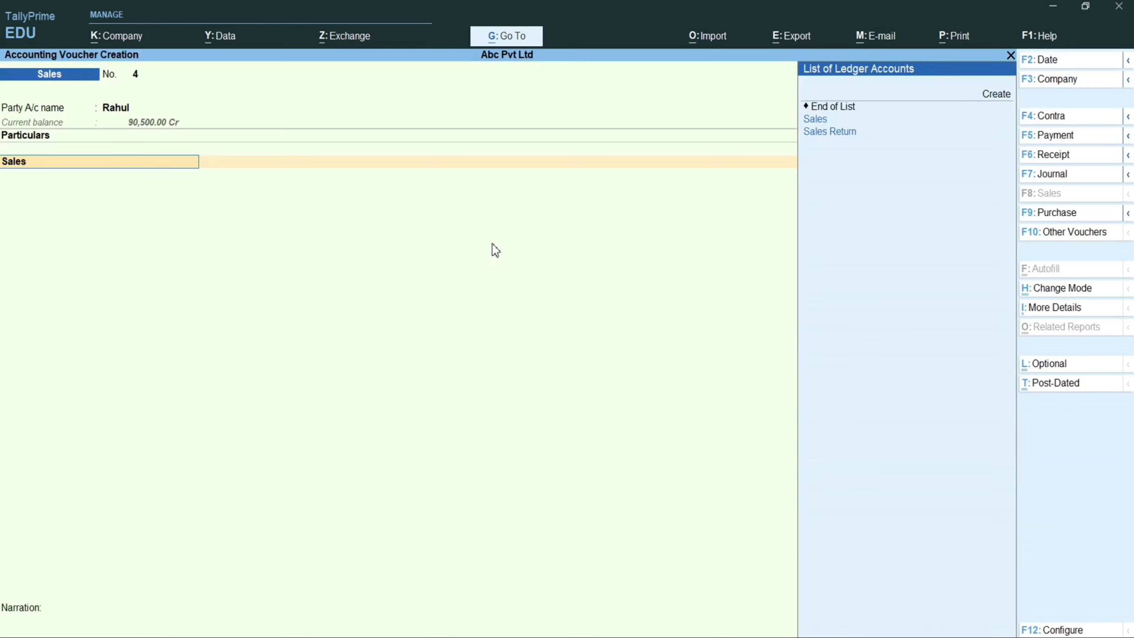
pyautogui.press('Return')
pyautogui.write('9,')
pyautogui.write('000')
pyautogui.press('Return')
pyautogui.press('Return')
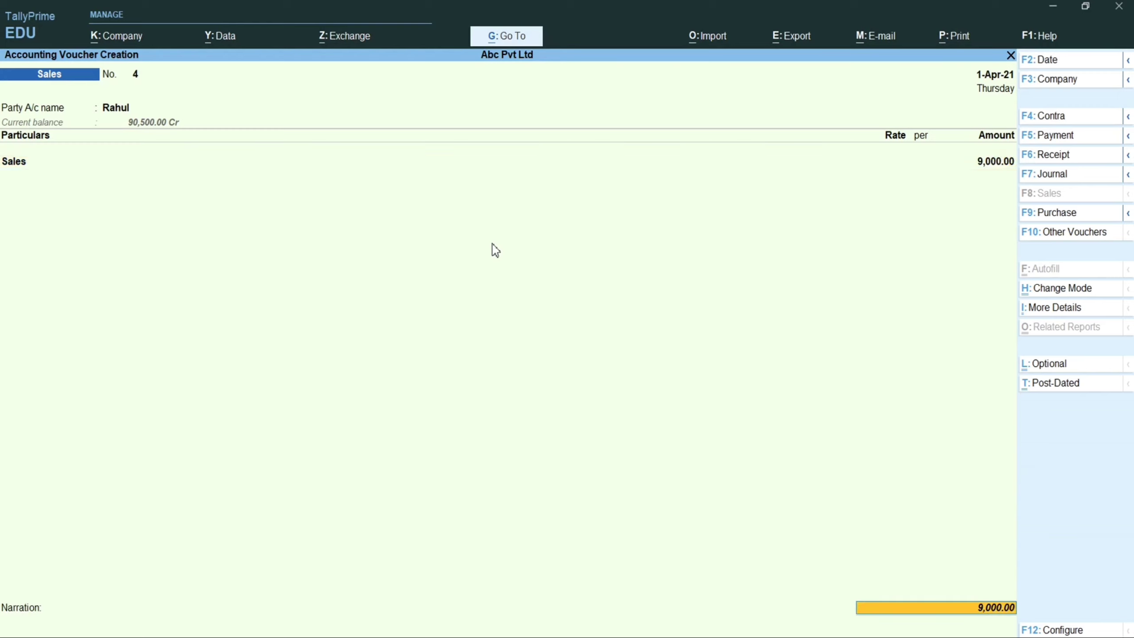
# Step: Allocate the customer's 9,000 Dr as New Ref 4 in the bill-wise details and save sales voucher 4 without a narration
pyautogui.press('Return')
pyautogui.press('Return')
pyautogui.press('Return')
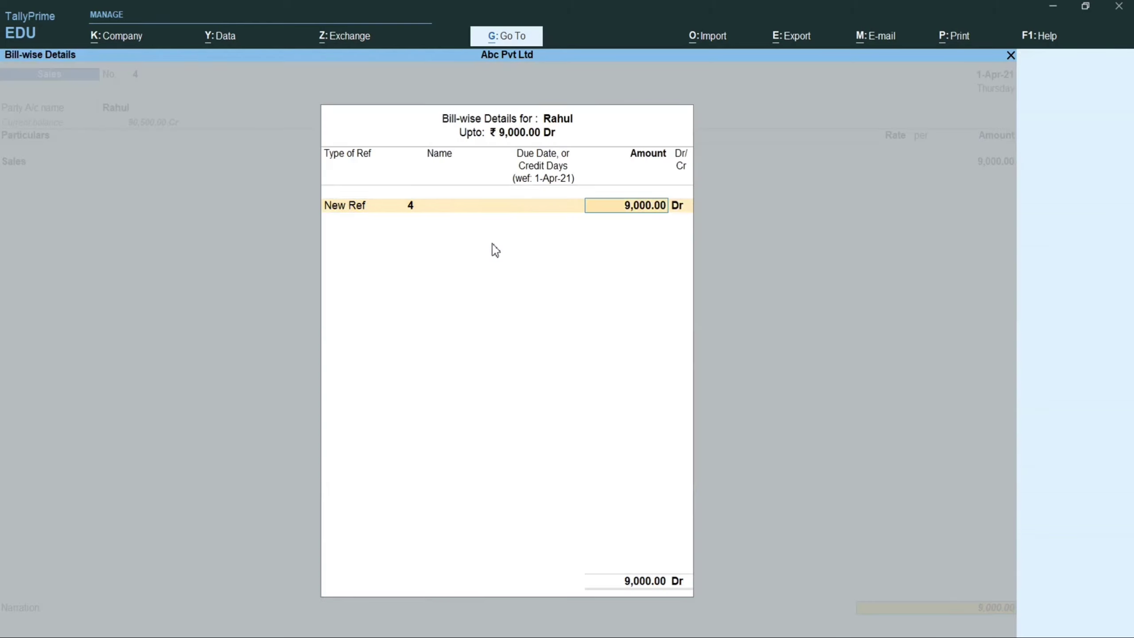
pyautogui.press('Return')
pyautogui.press('Return')
pyautogui.press('Return')
pyautogui.press('Return')
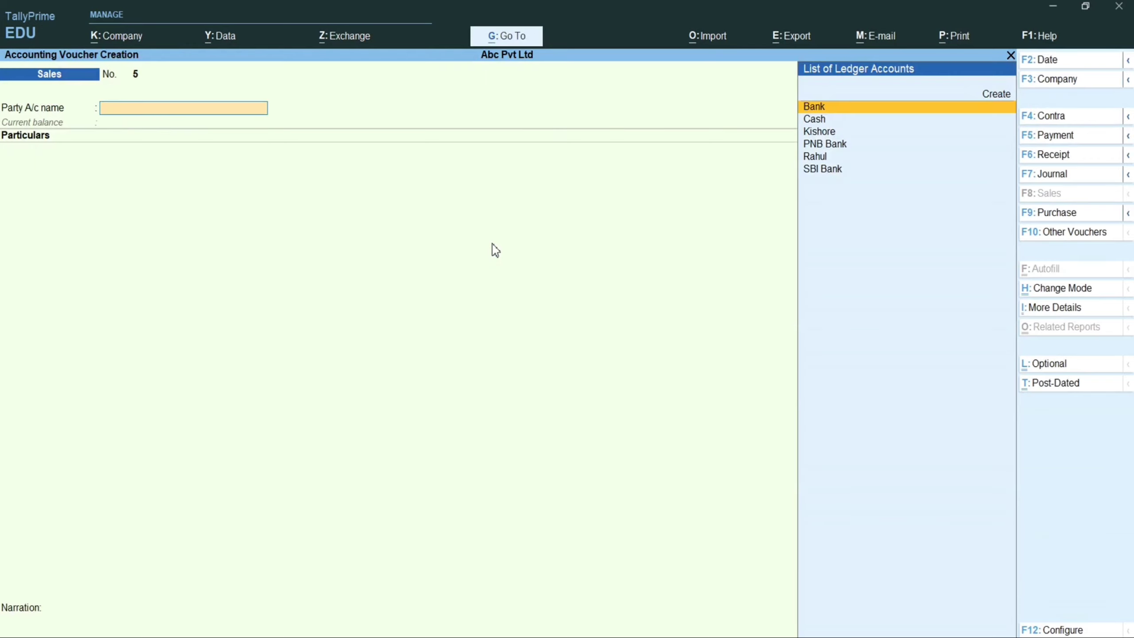